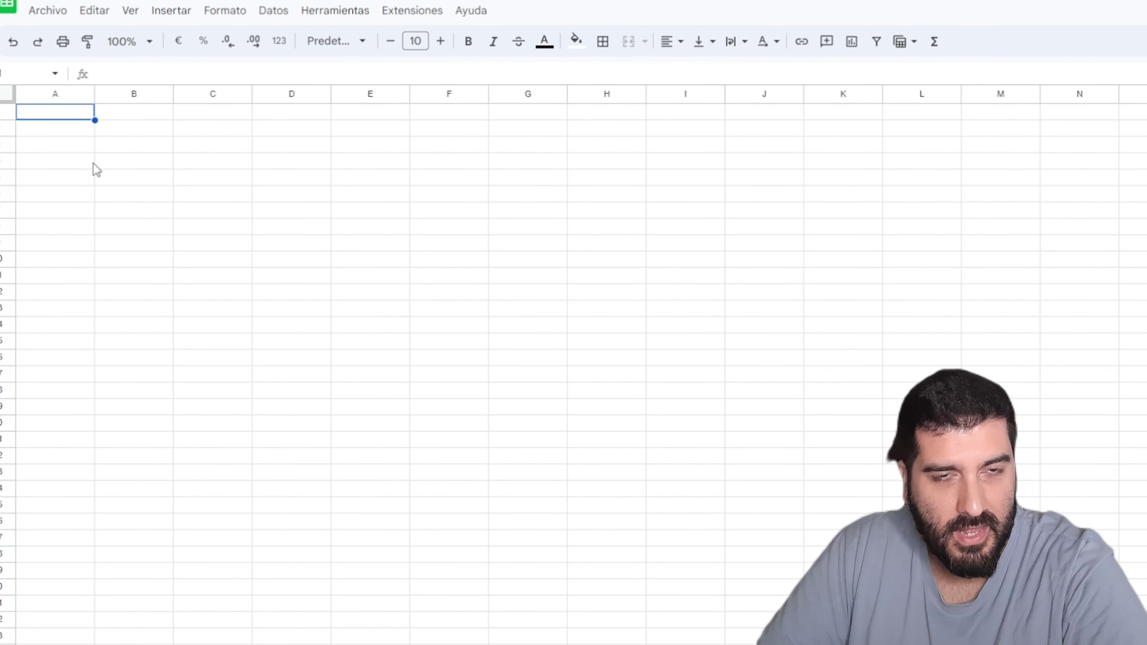
Step: From the spreadsheet's Herramientas menu, create a linked form and open it for editing
left_click(90, 176)
left_click(112, 150)
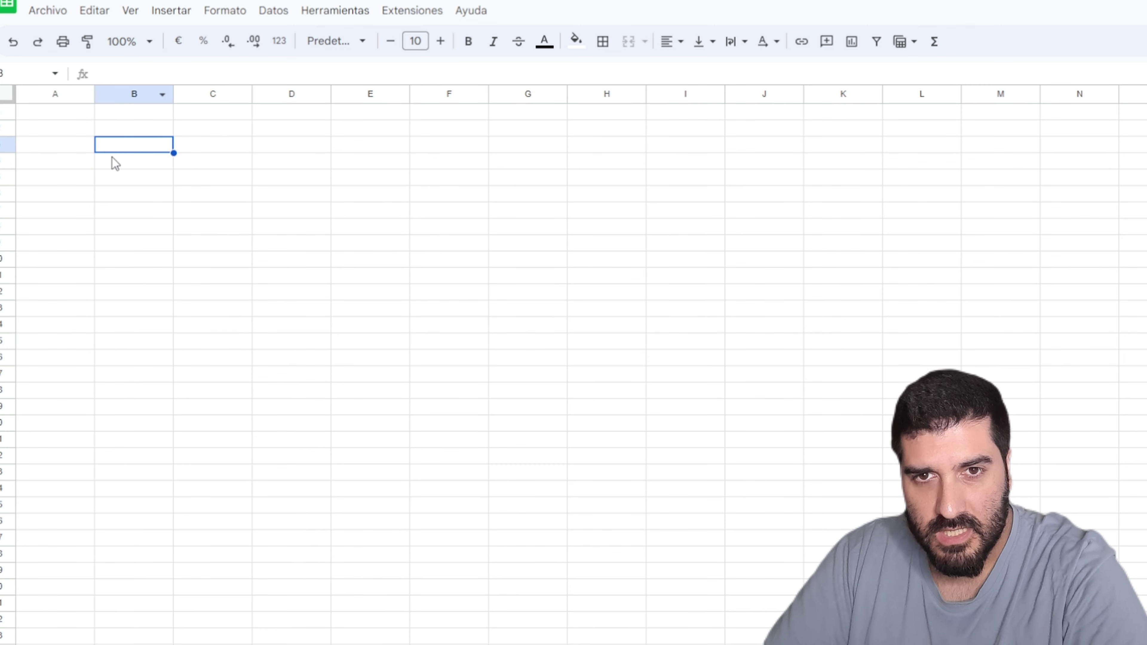
left_click(72, 151)
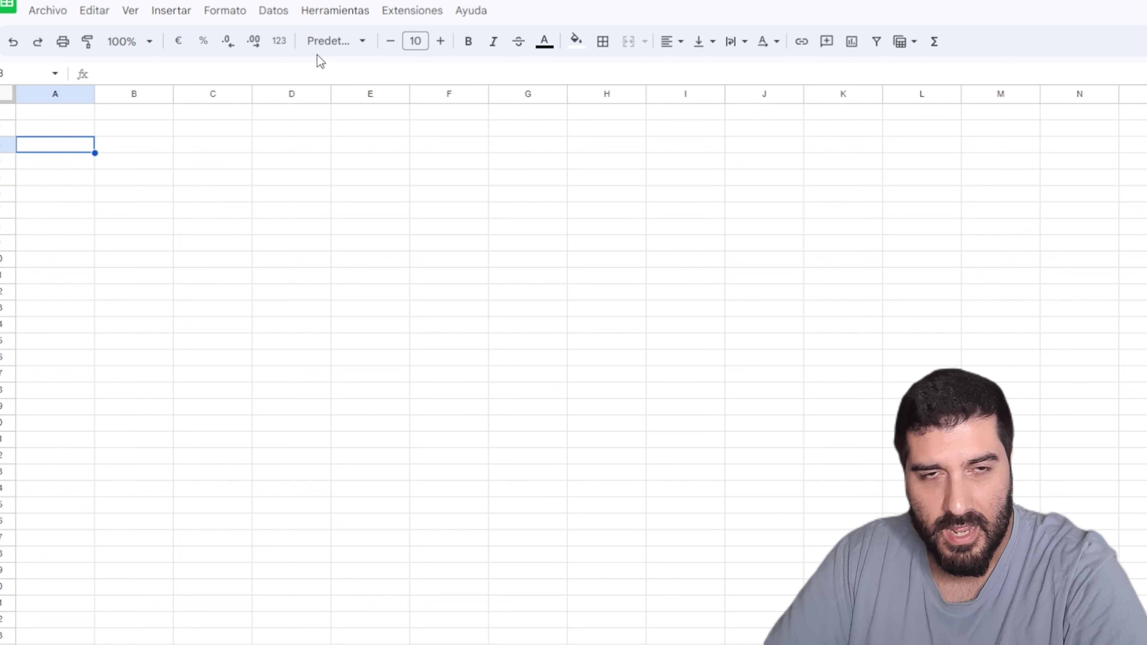
left_click(335, 12)
left_click(335, 12)
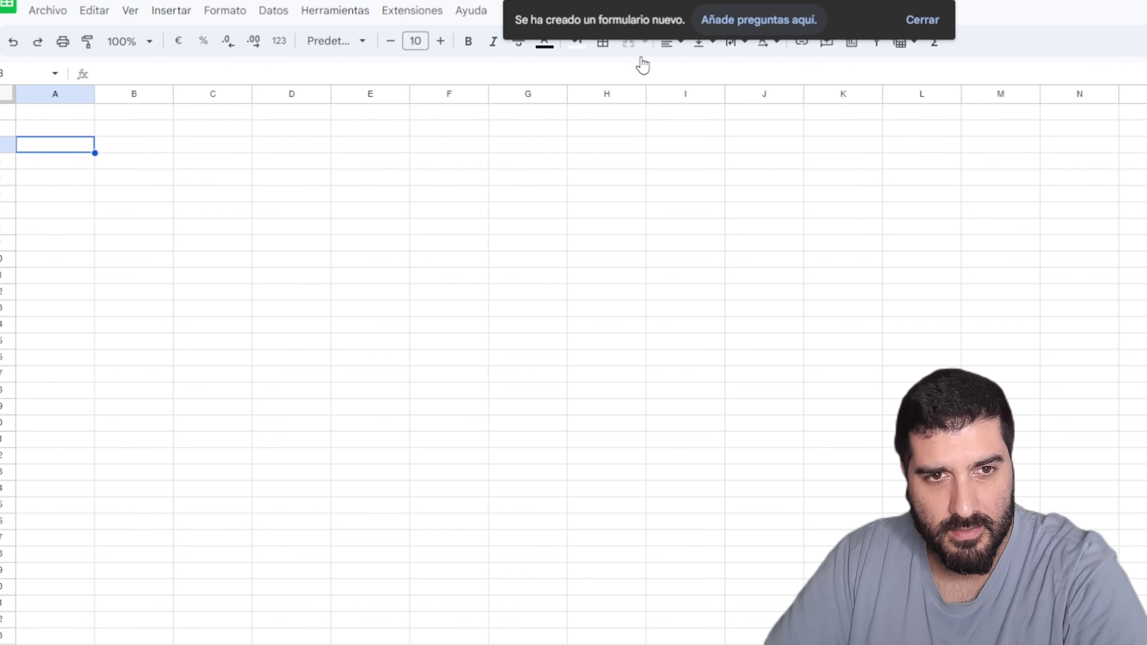
left_click(752, 20)
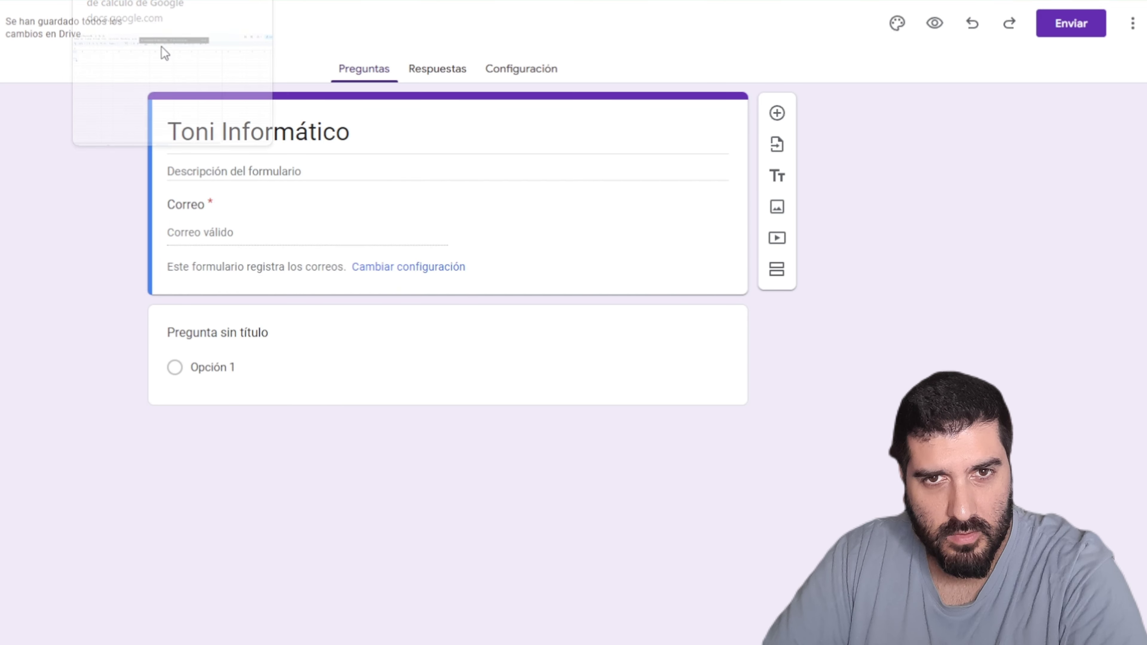
left_click(355, 152)
left_click_drag(355, 151, 71, 39)
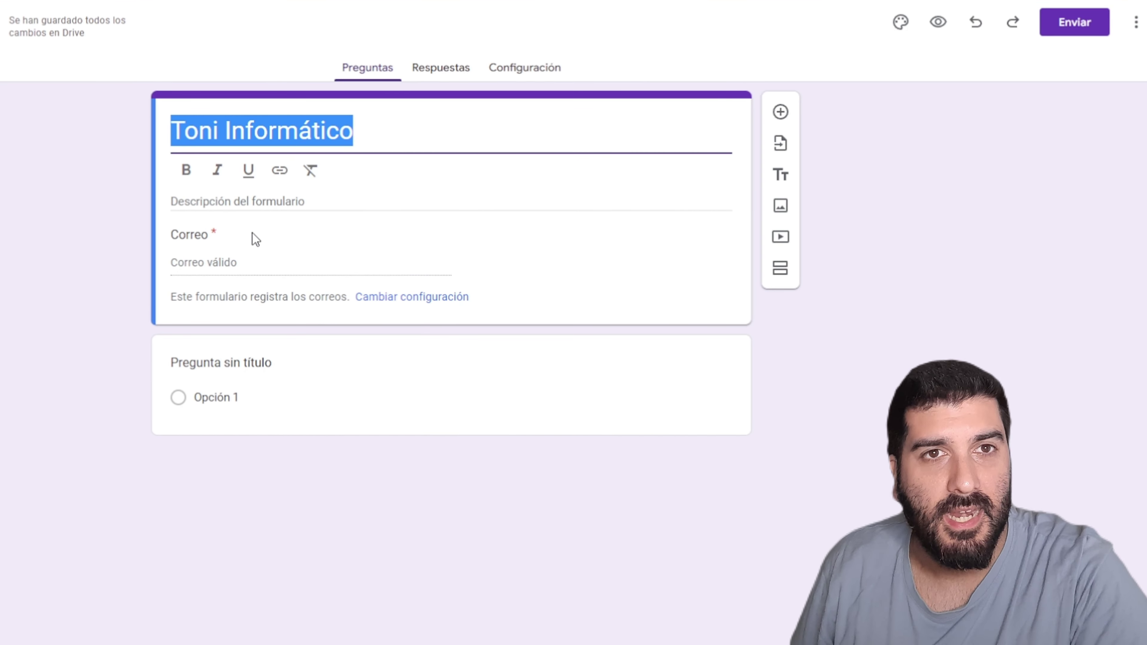
left_click(149, 221)
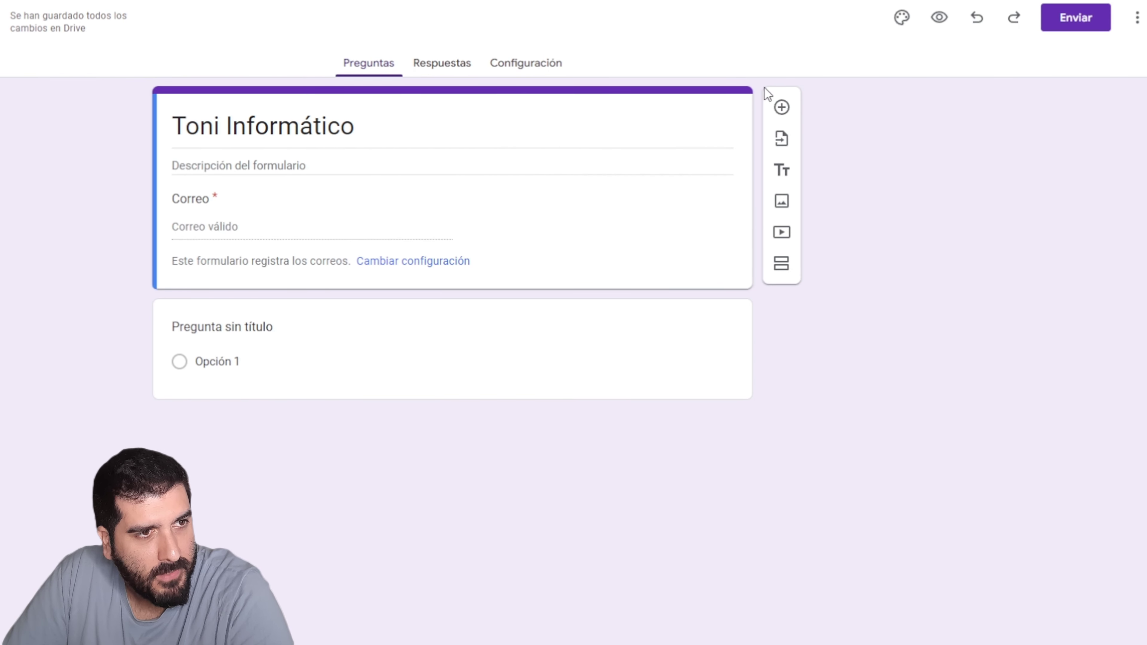
Step: Set the form's heading font to Arial in the theme options
left_click(904, 20)
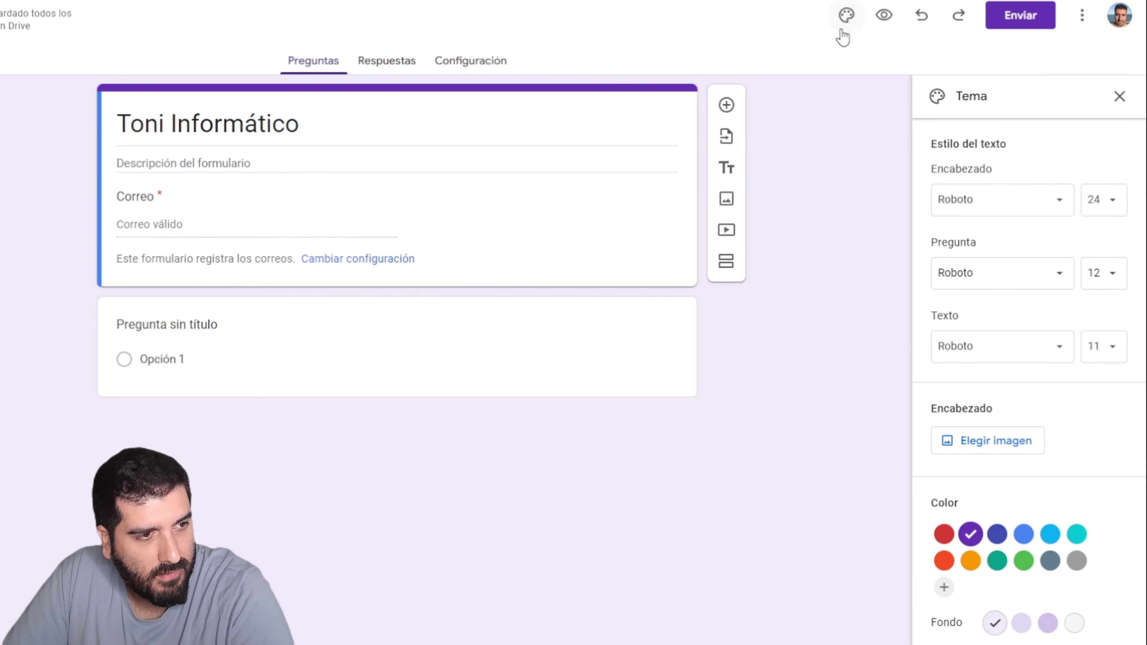
left_click(1070, 204)
left_click(973, 290)
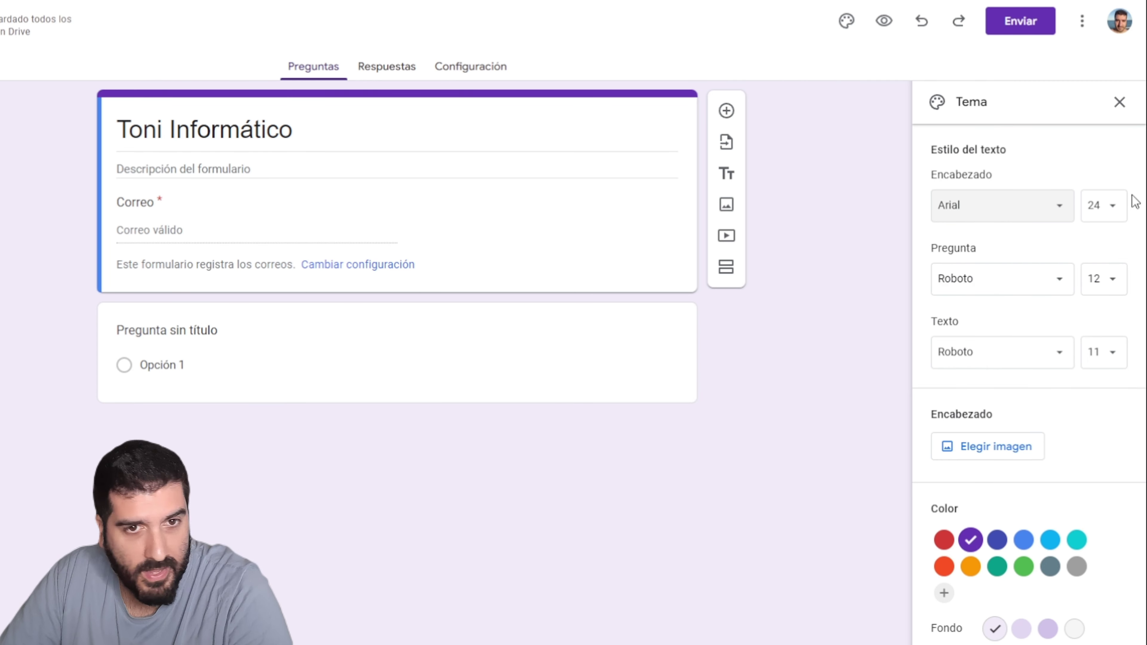
Step: Insert the candy picture as the form's header image
left_click(980, 461)
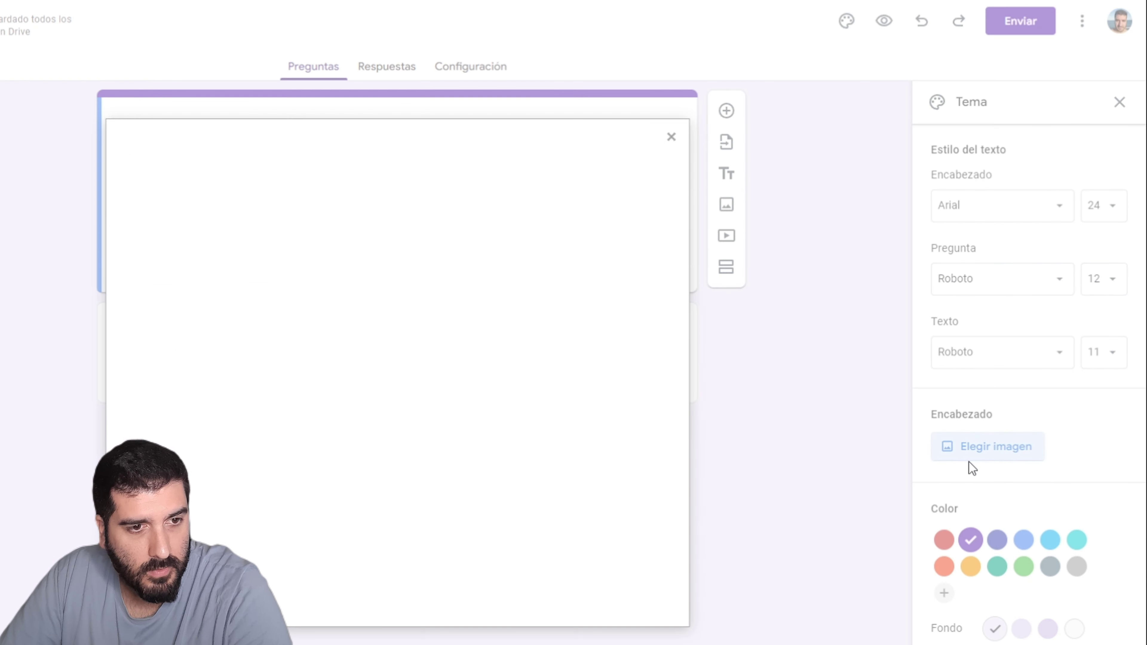
left_click(378, 328)
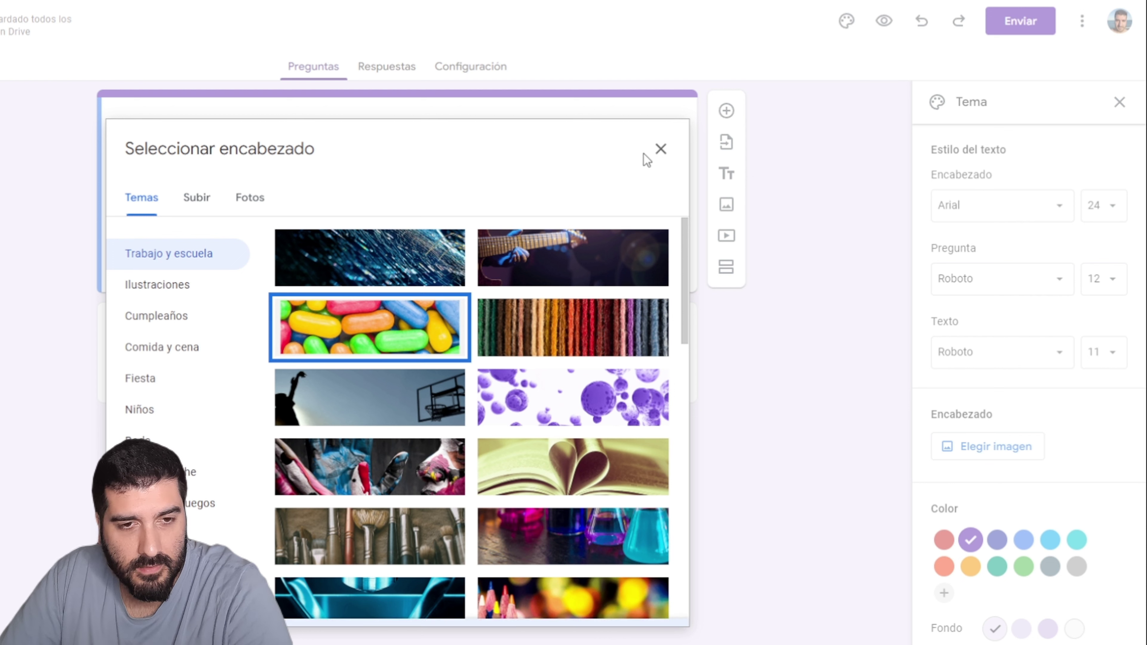
left_click(636, 605)
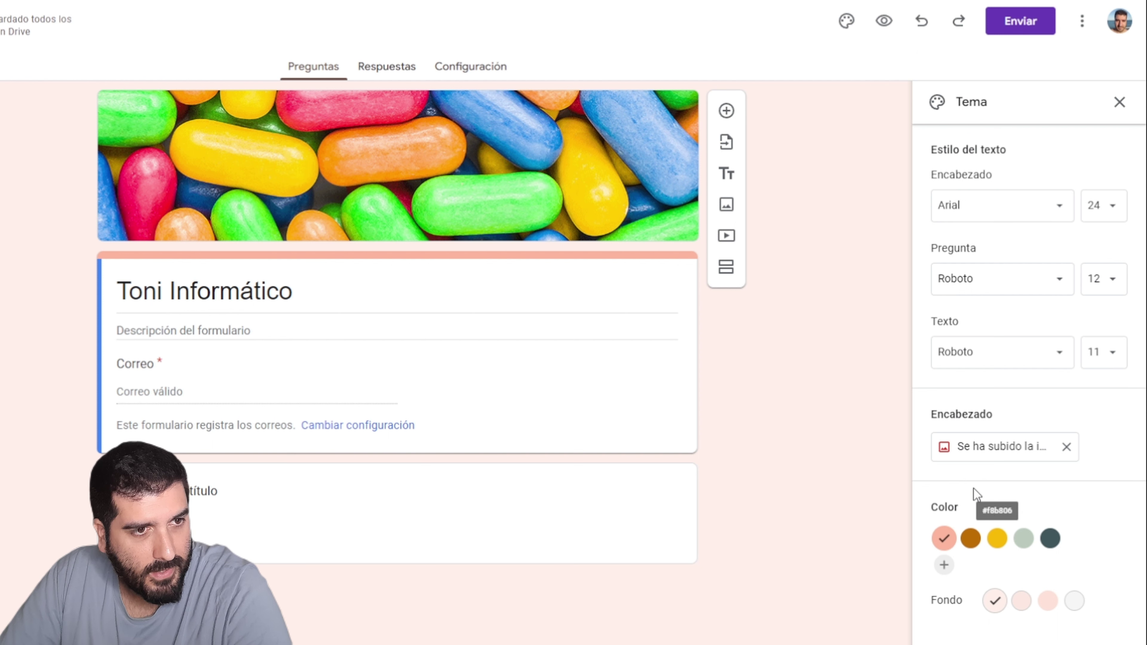
Step: Choose the dark grey-blue theme colour and a background shade
left_click(1023, 541)
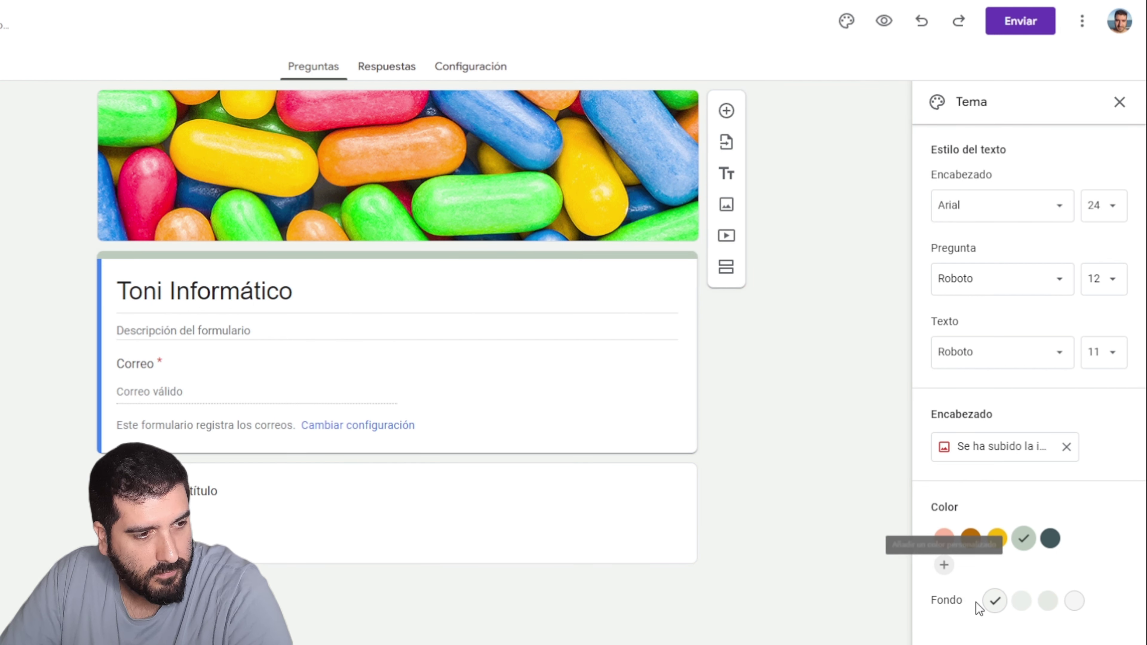
left_click(1047, 601)
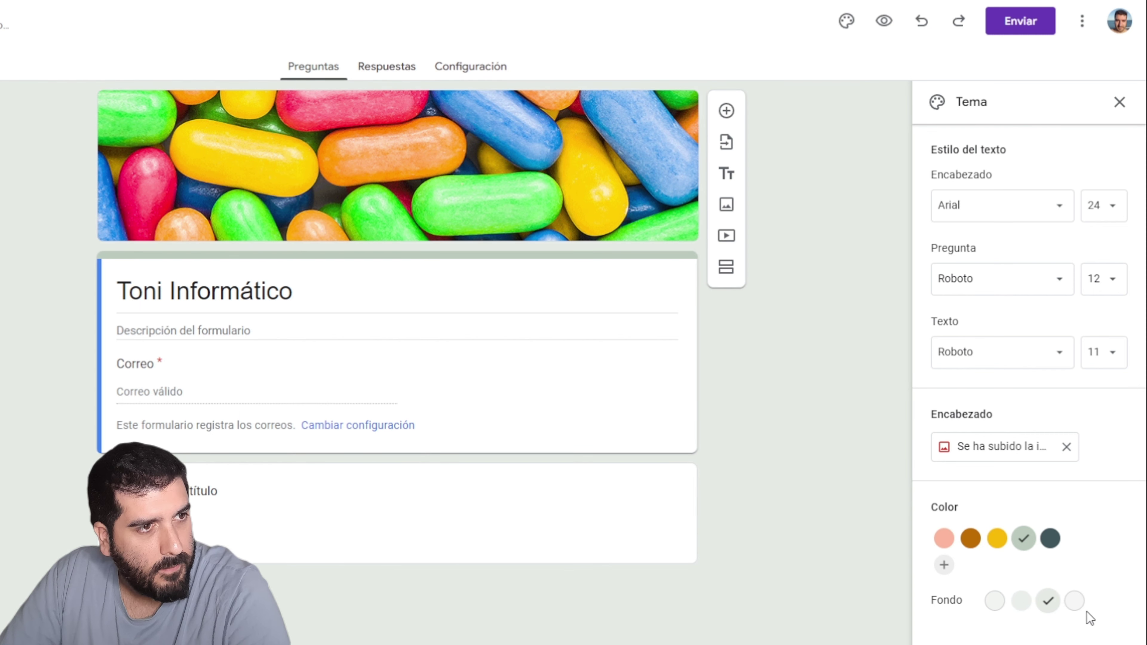
left_click(1074, 601)
left_click(1049, 538)
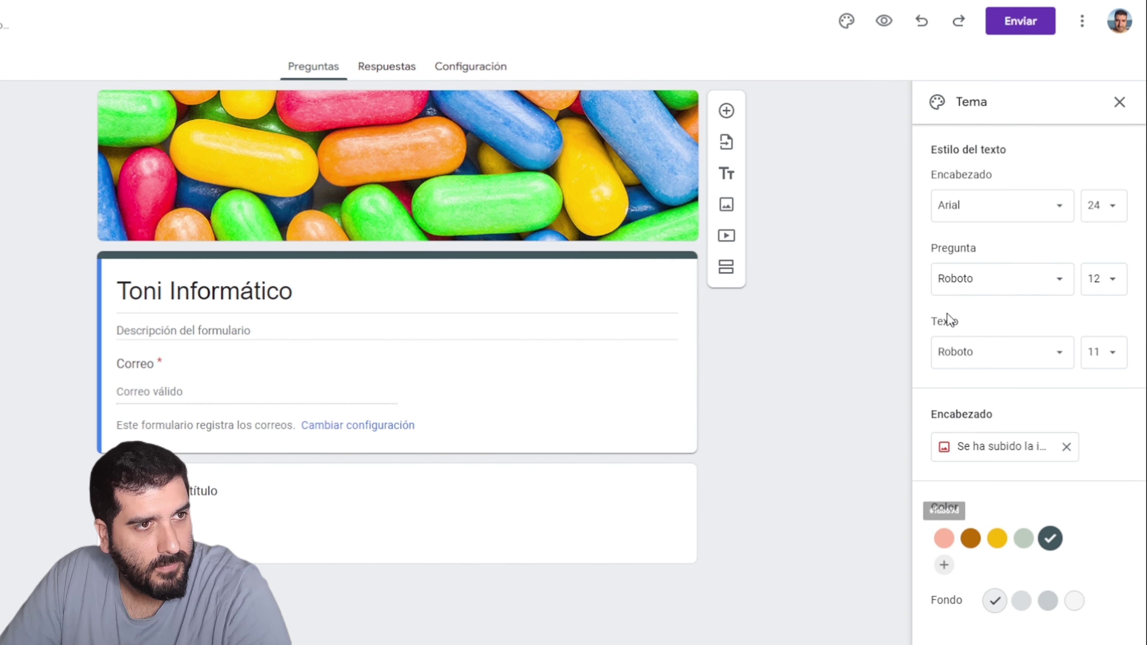
left_click(1119, 102)
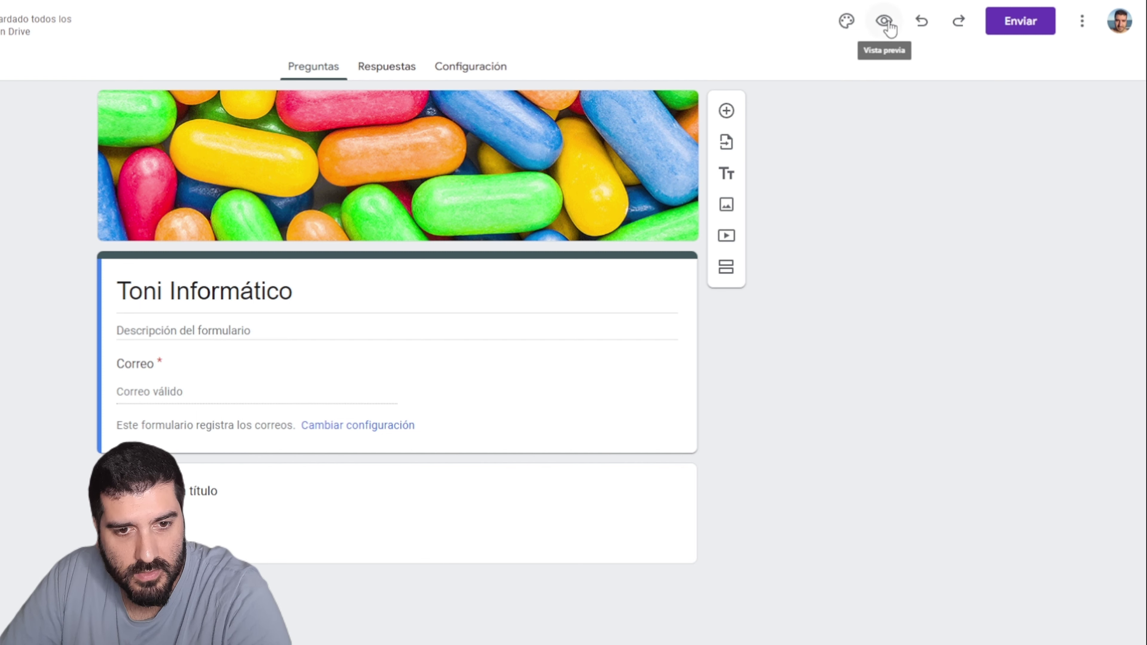
Step: Preview the form as a respondent, then review the 'Toni Informático' title
left_click(885, 21)
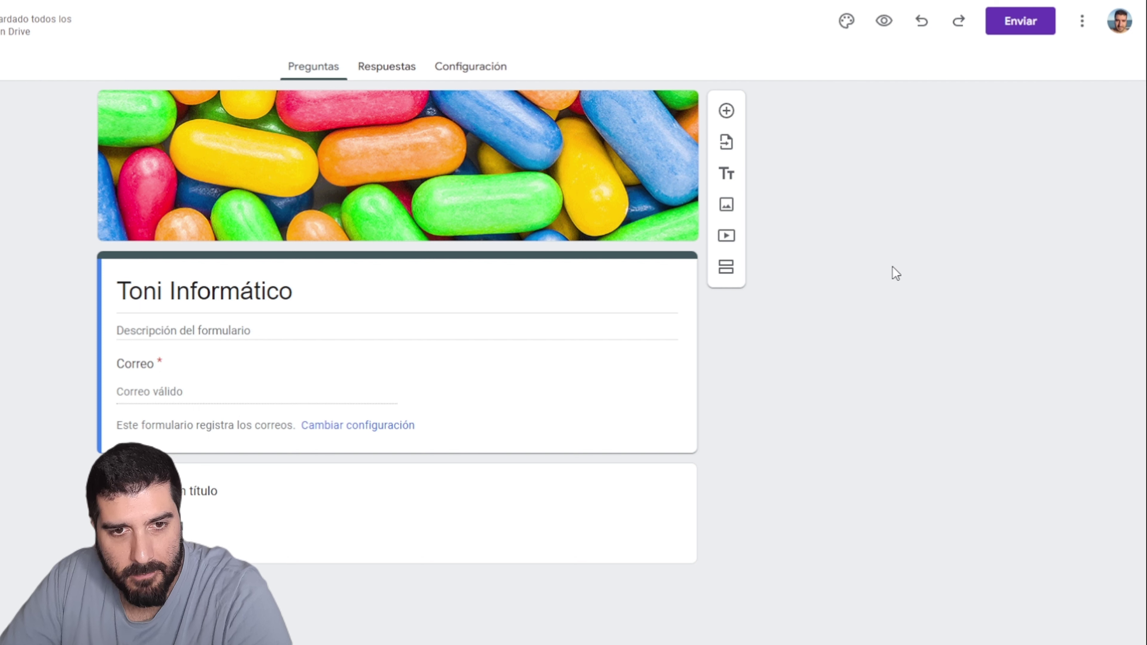
left_click(210, 292)
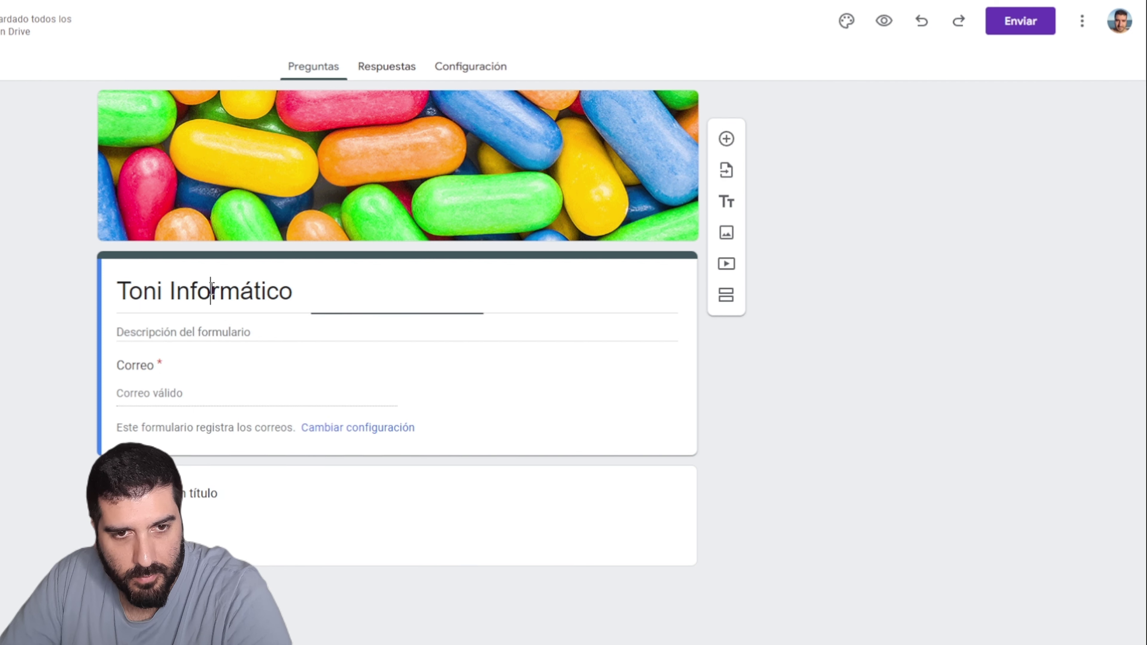
double_click(211, 292)
left_click(173, 292)
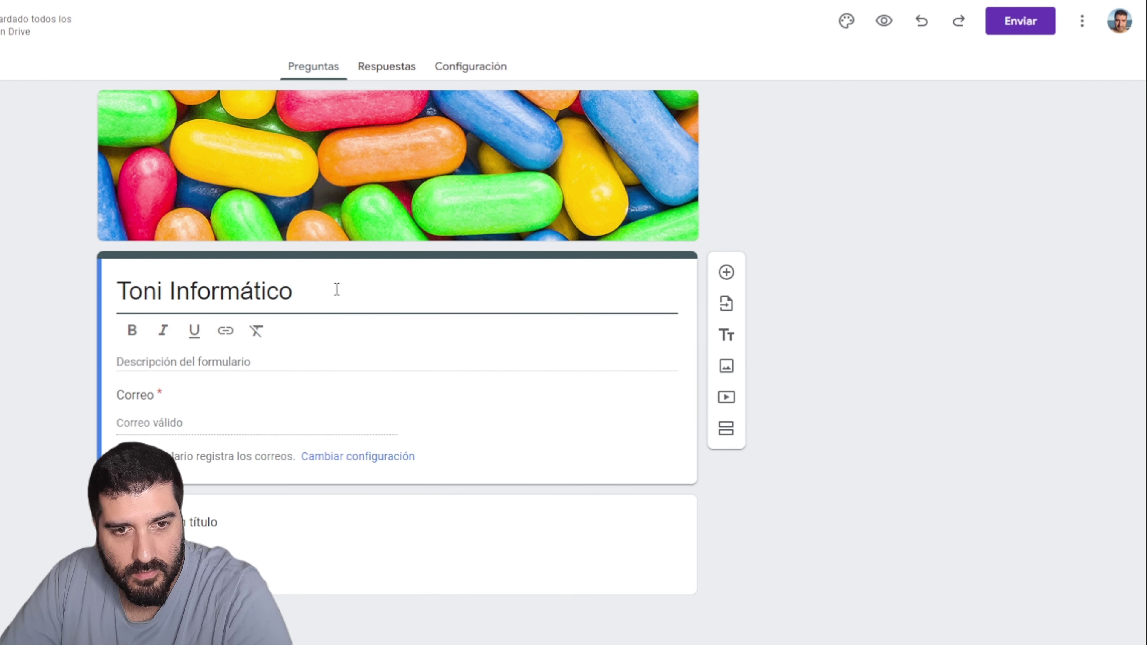
left_click_drag(337, 289, 89, 289)
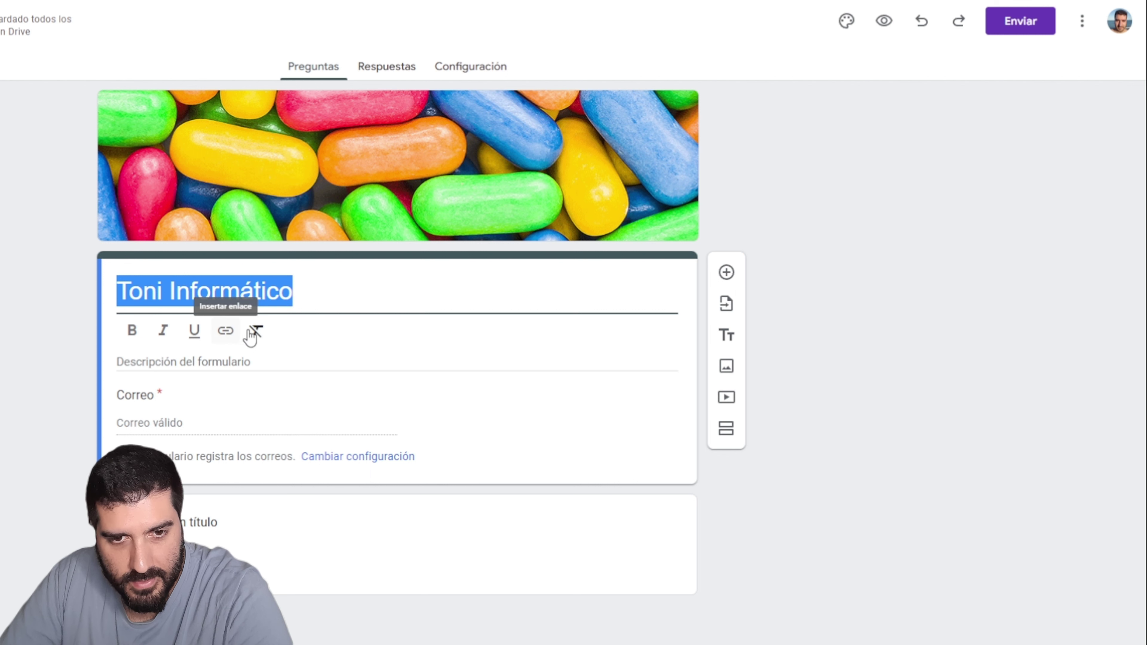
Step: Add the description 'Esto es una descripción del tutorial del formulario' under the title
left_click(128, 357)
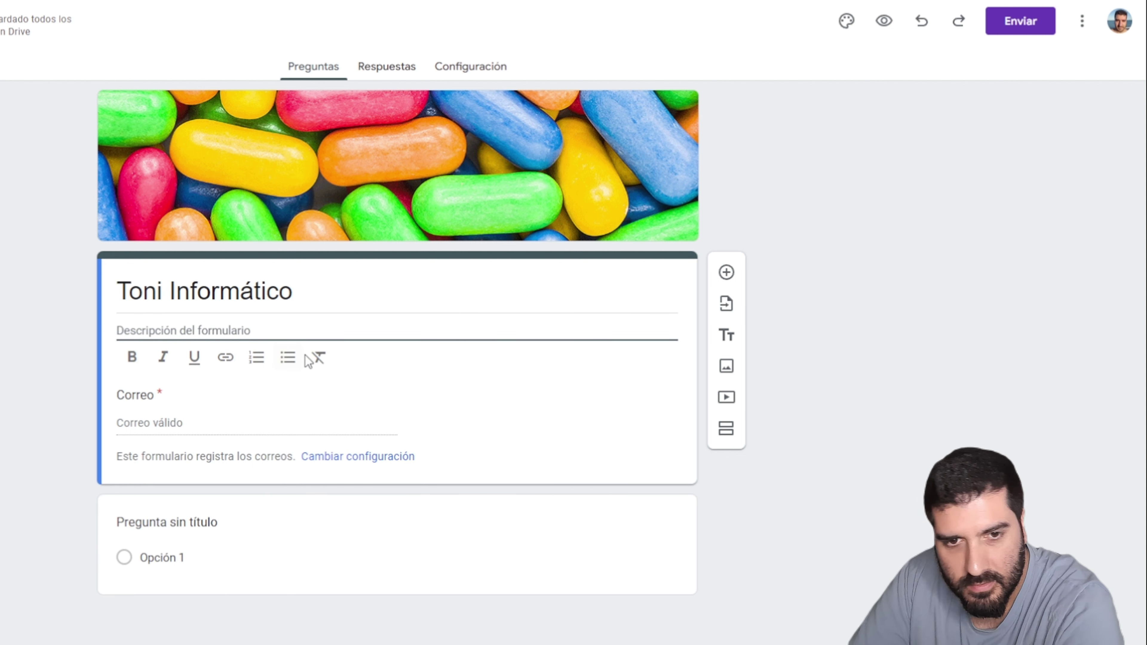
type("Esto")
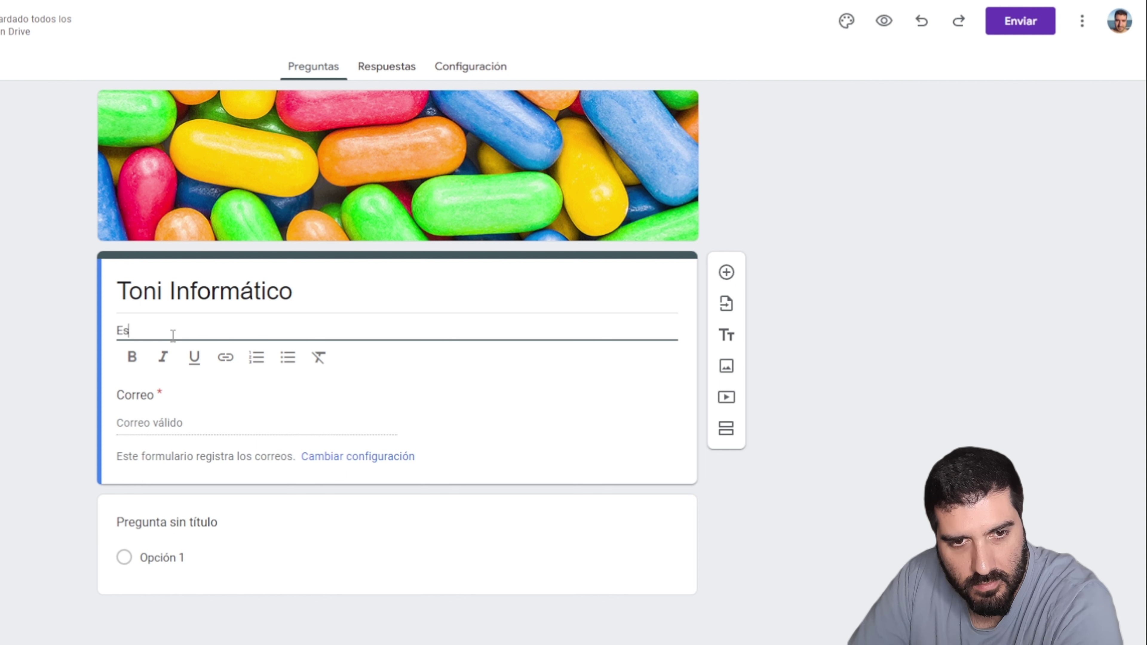
type(" es una descripción del tuto")
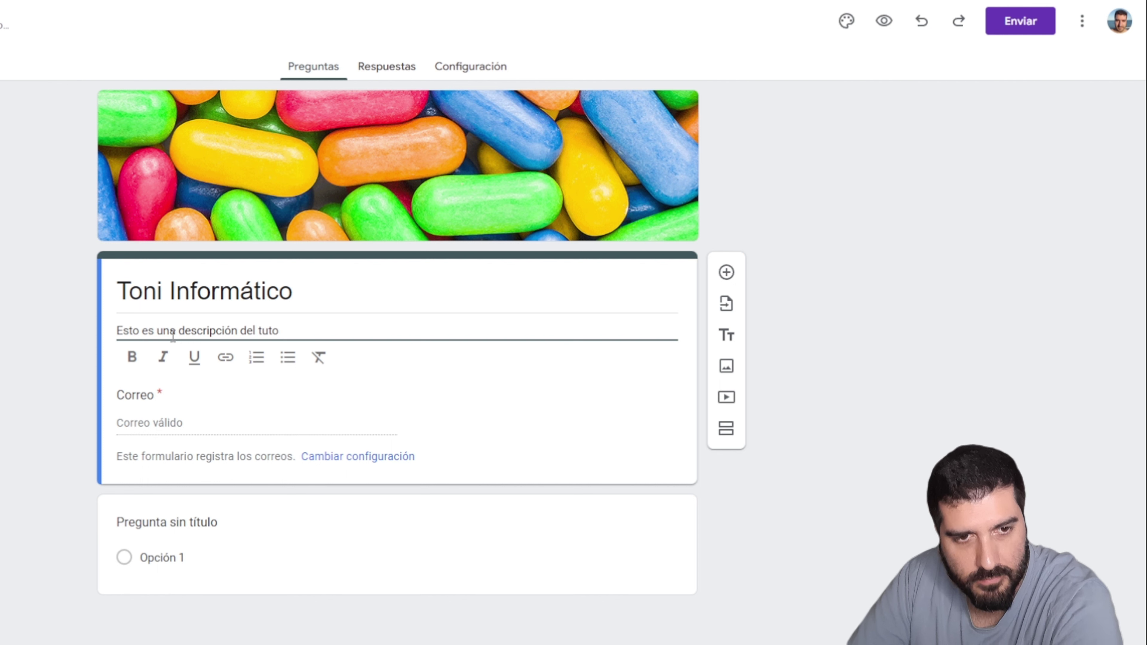
type("rial del formulario")
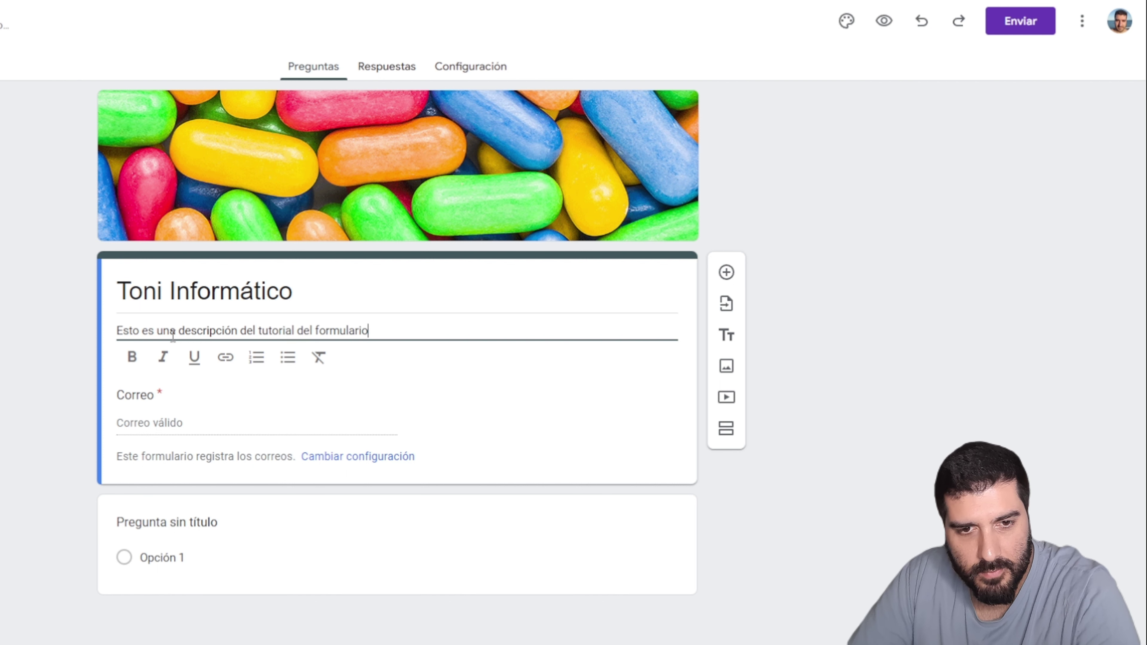
left_click(141, 456)
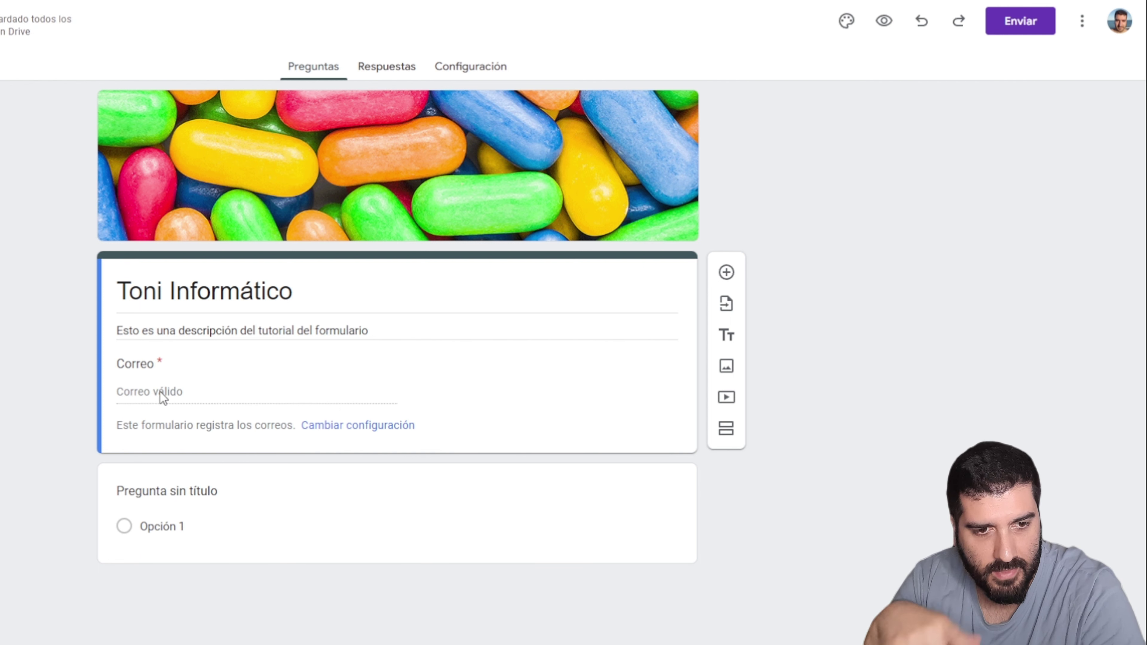
Step: In the response settings, try the off and verified email-collection options
left_click(402, 428)
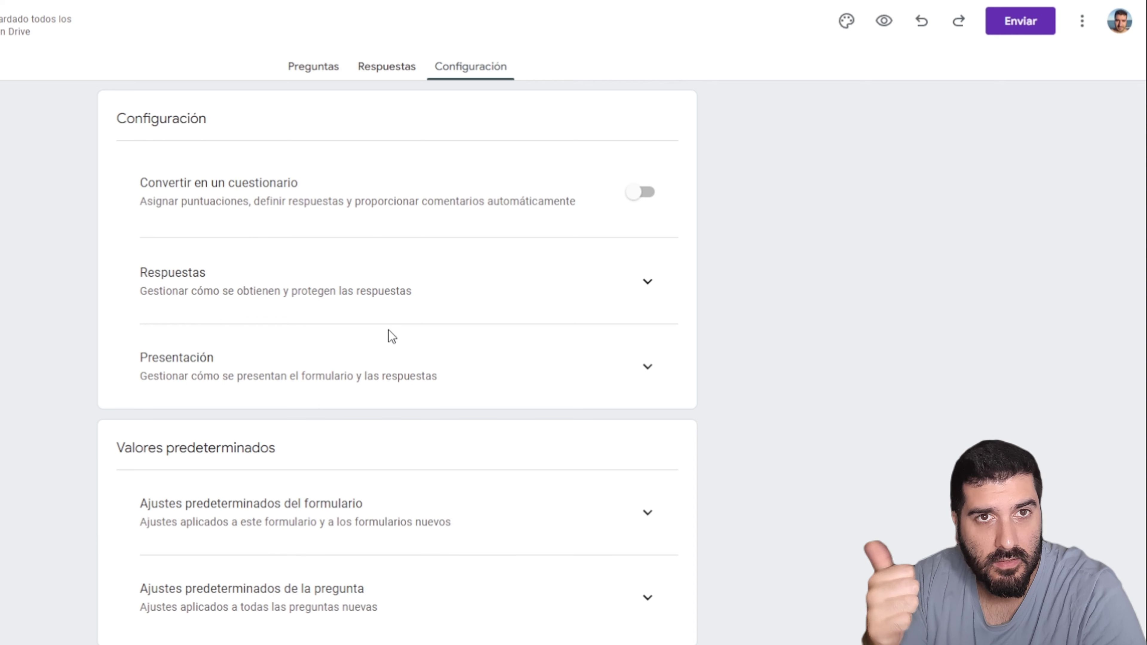
left_click(650, 282)
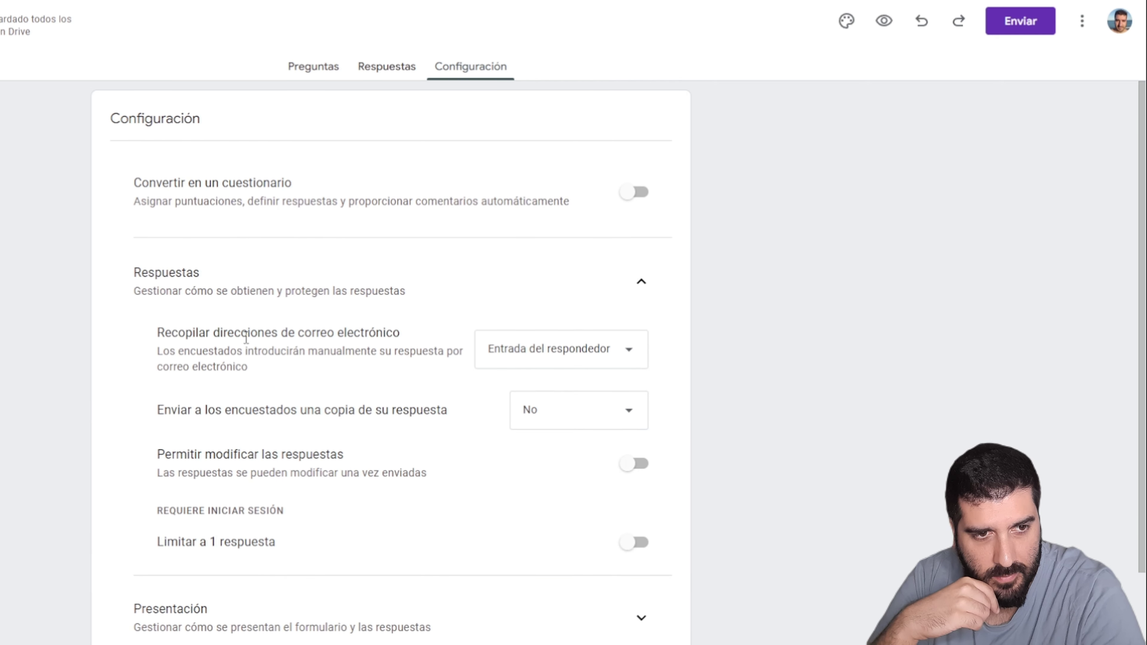
left_click(553, 350)
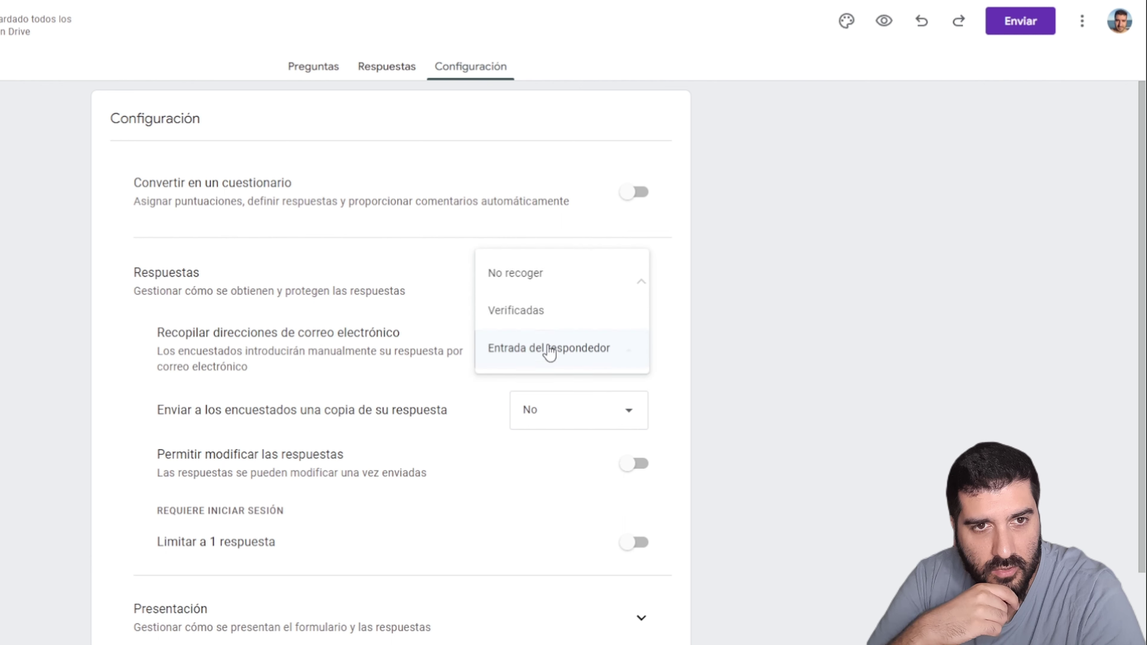
left_click(552, 289)
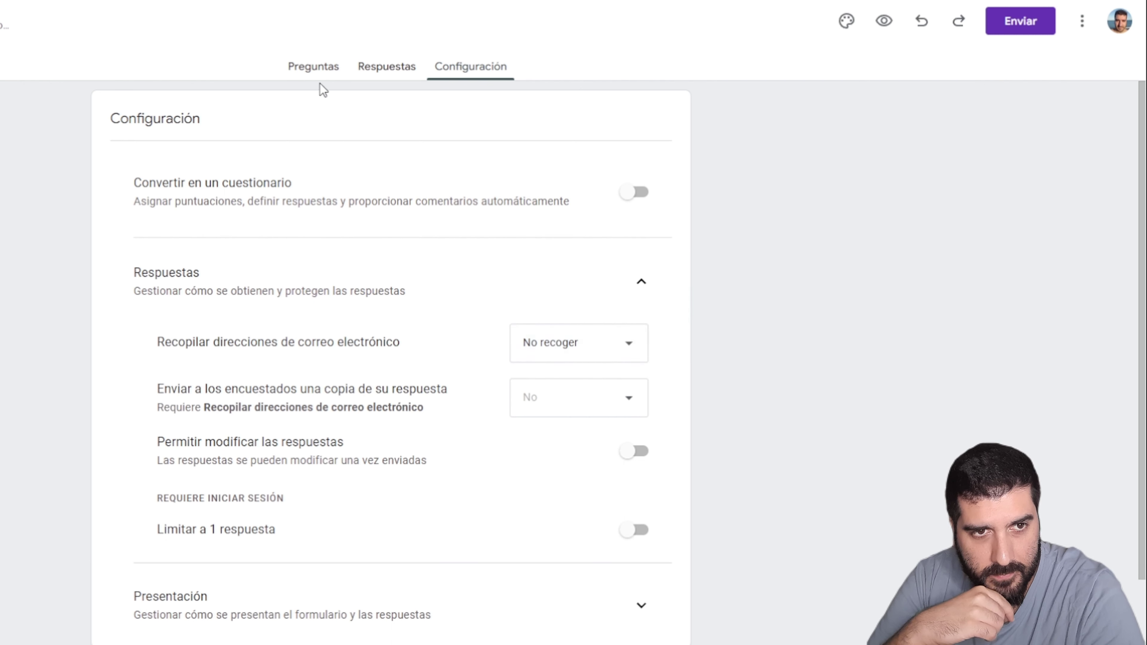
left_click(313, 72)
left_click(463, 63)
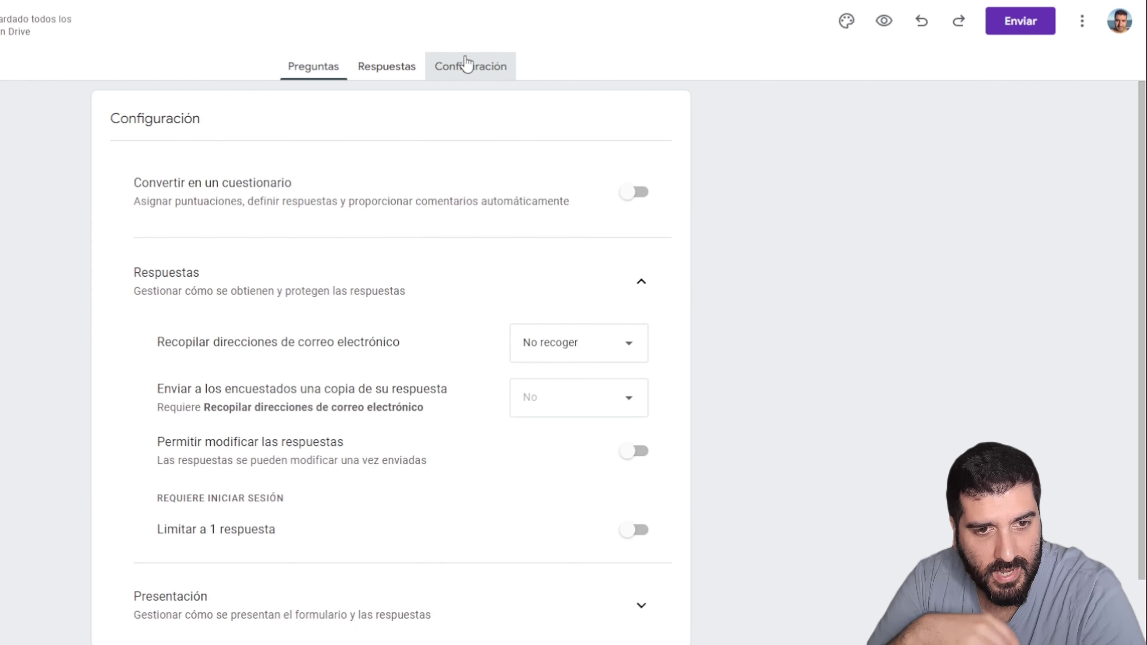
left_click(605, 352)
left_click(562, 388)
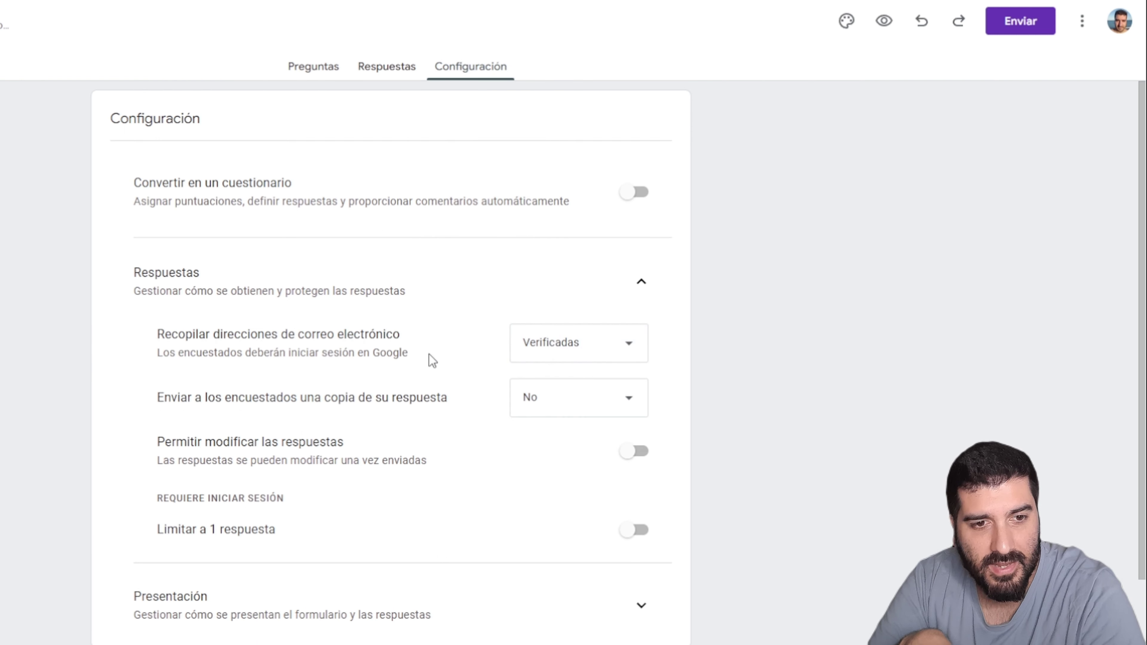
Step: Set email collection to Entrada del respondedor and review the quiz-mode description
left_click_drag(157, 352, 403, 373)
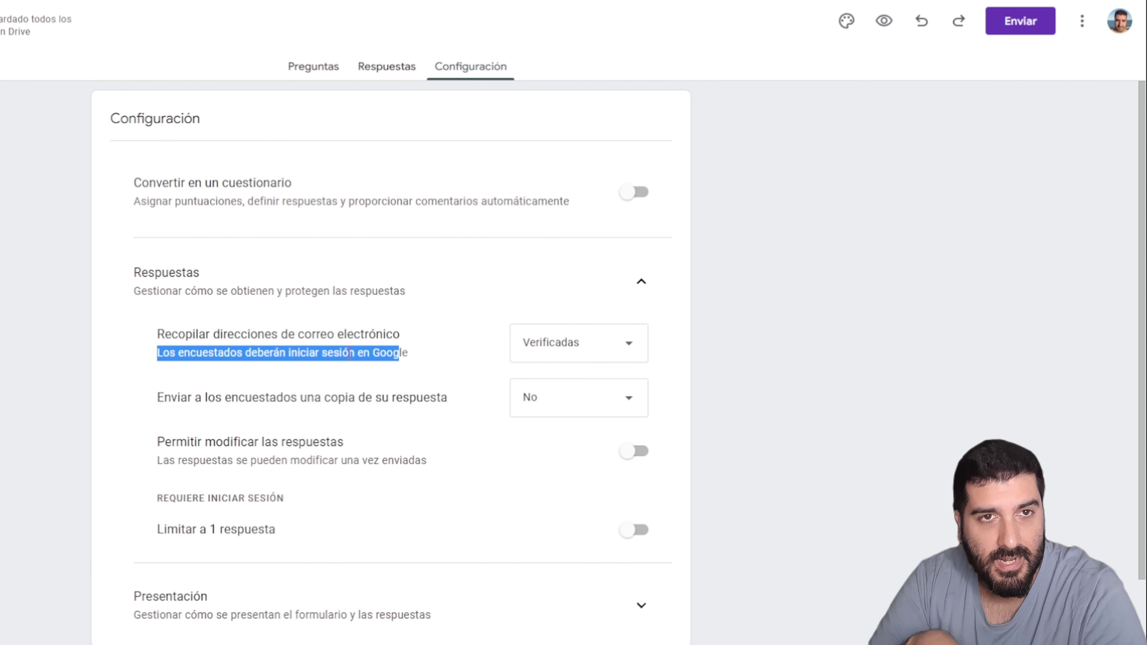
left_click(572, 342)
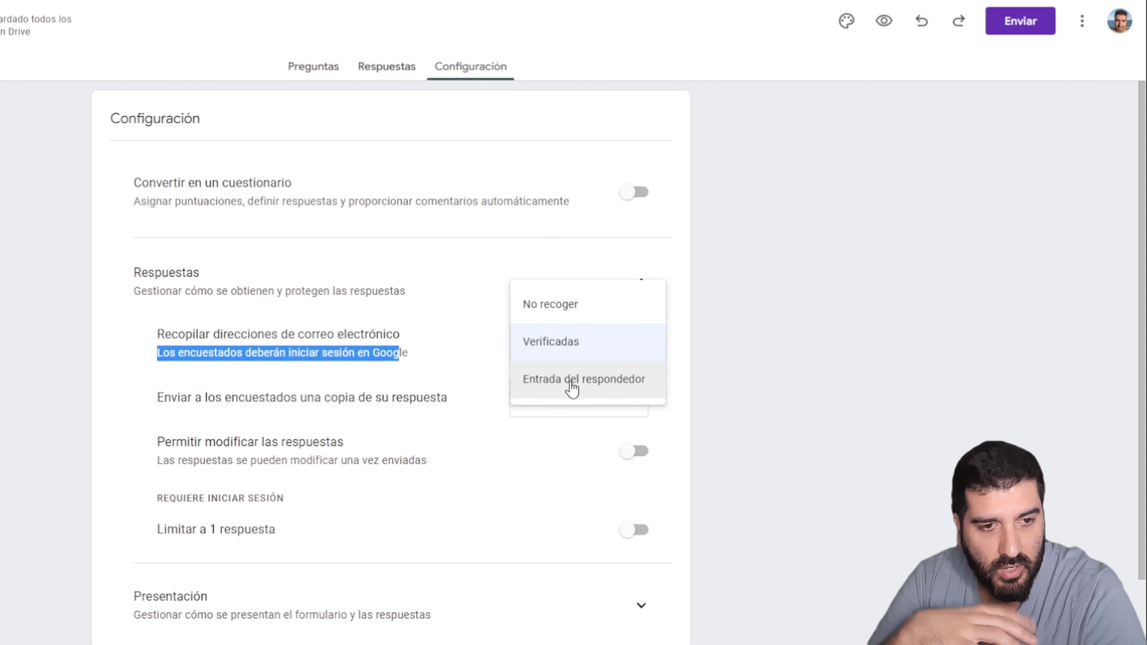
left_click(571, 384)
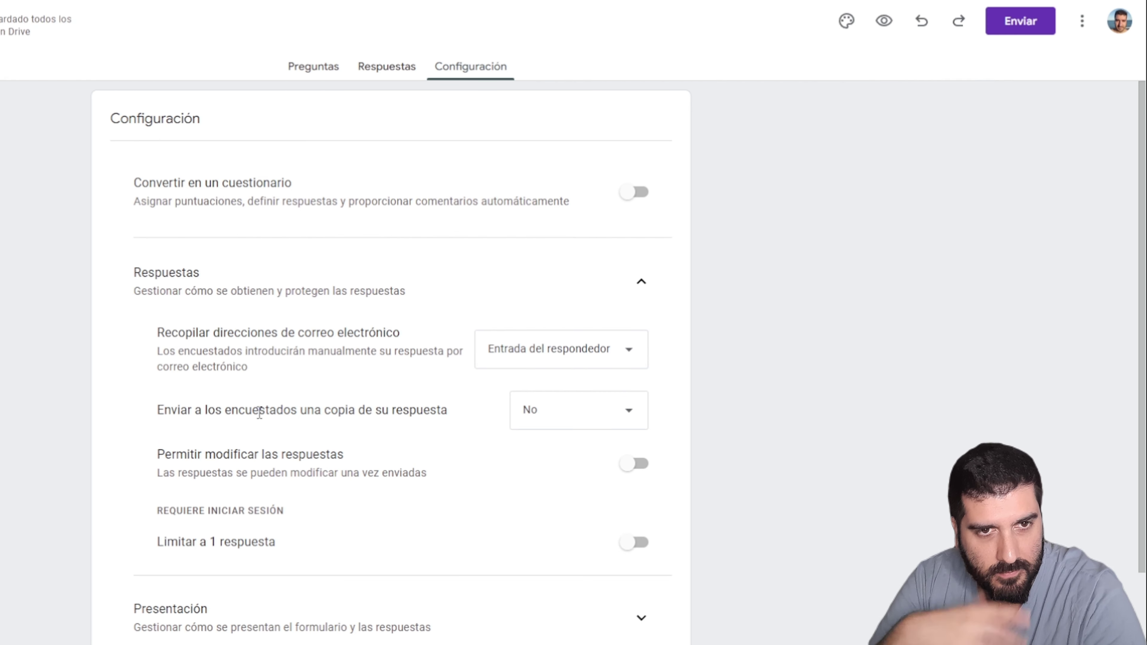
scroll(474, 417, "down", 3)
scroll(328, 446, "up", 1)
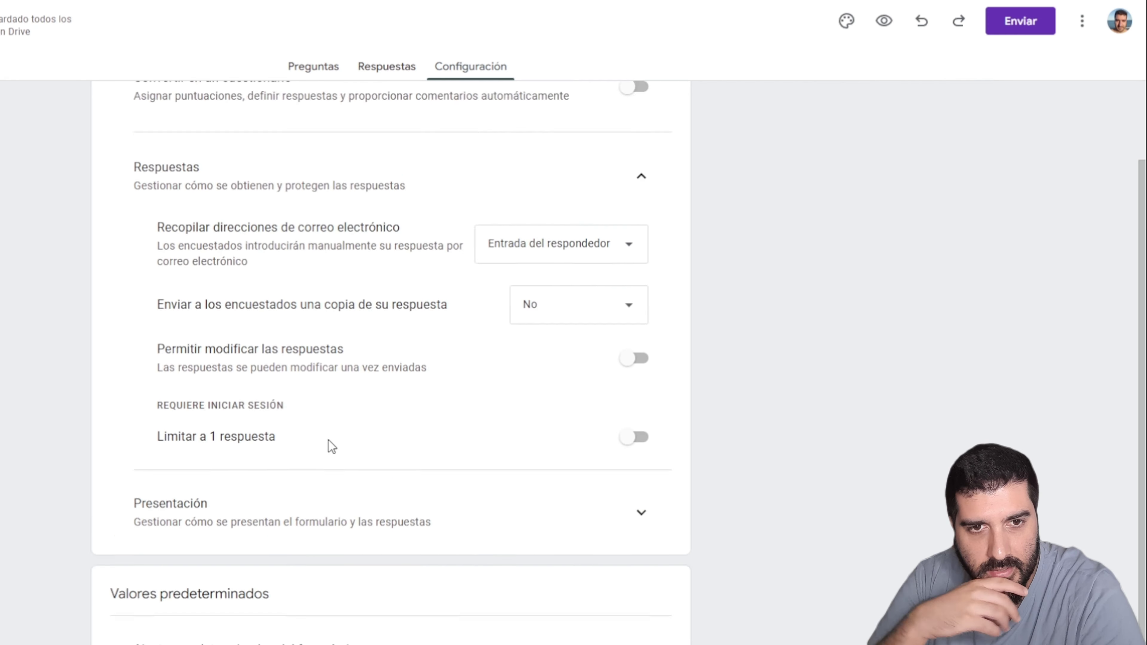
scroll(265, 311, "up", 2)
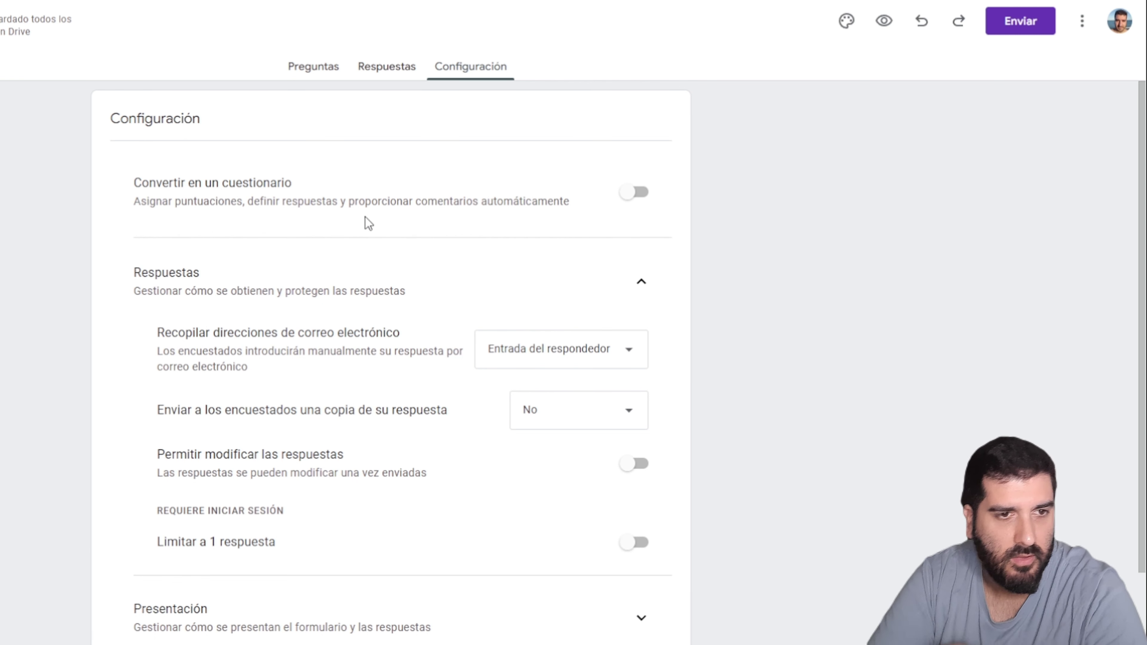
left_click_drag(135, 201, 519, 204)
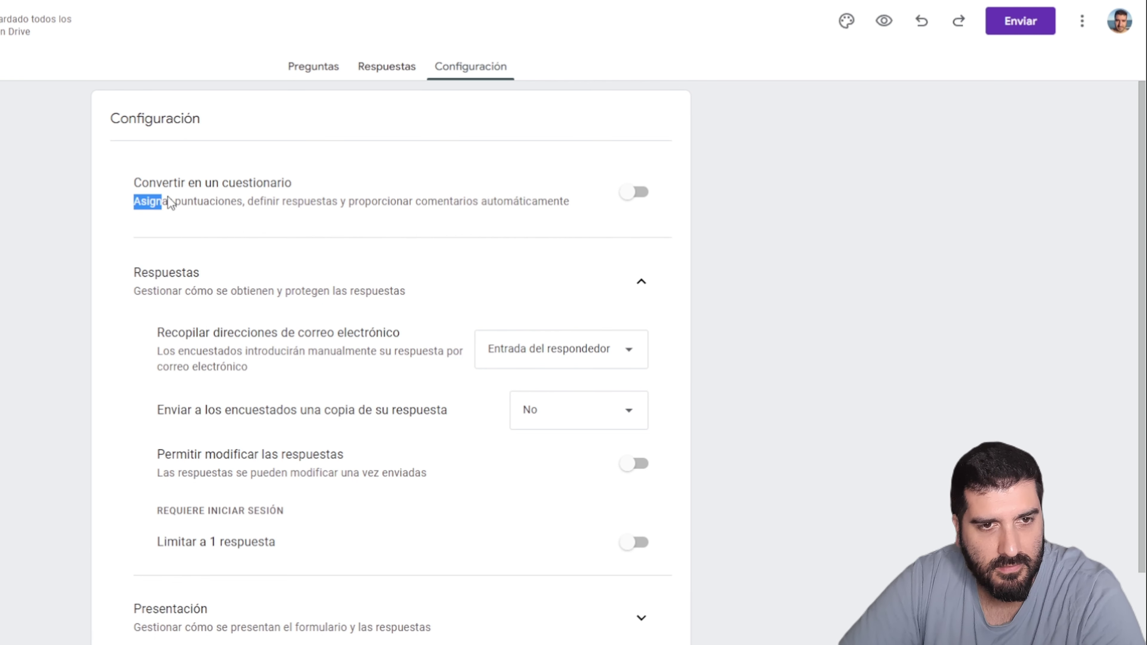
Step: Turn quiz mode off and keep sending respondents a copy set to No
left_click(519, 203)
left_click(459, 203)
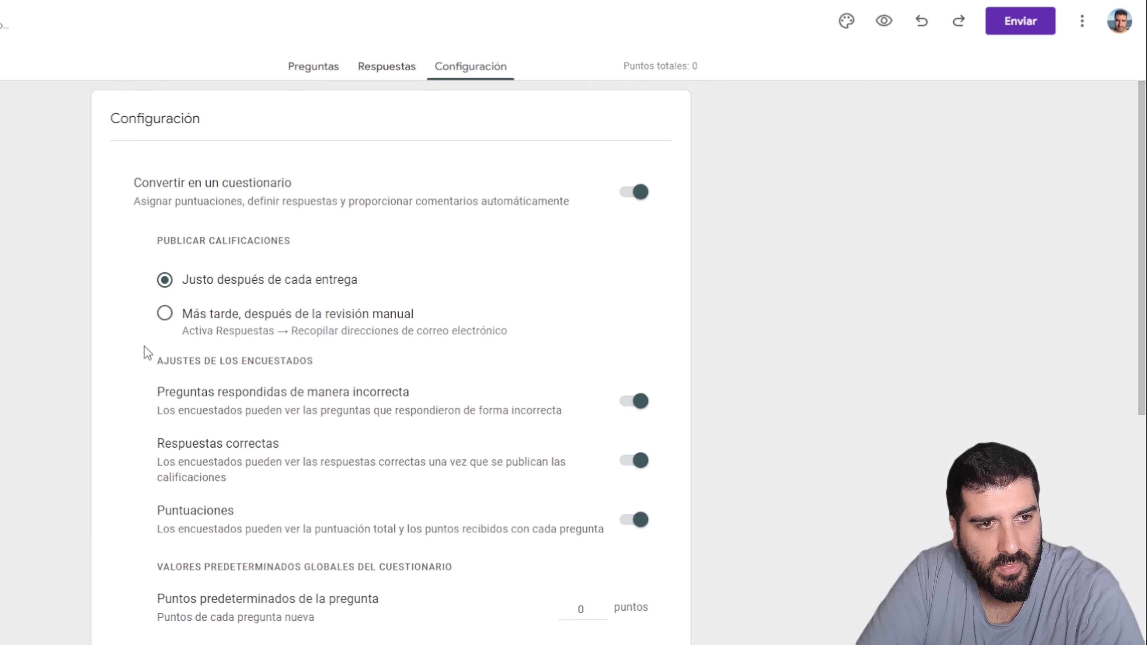
left_click(630, 201)
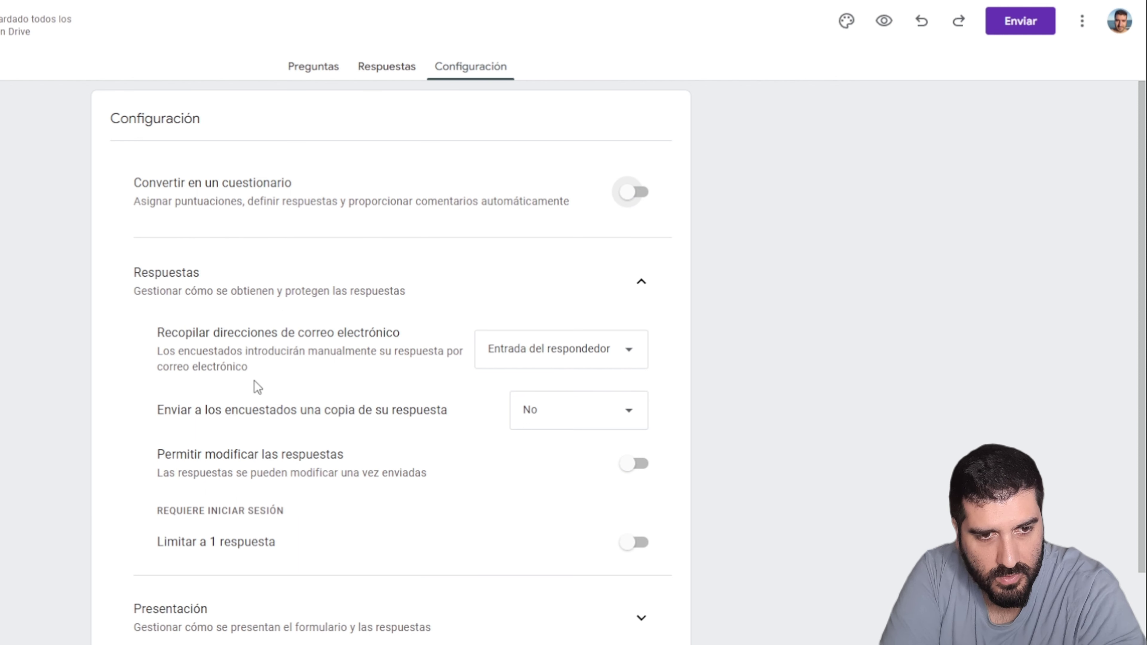
left_click_drag(164, 410, 449, 412)
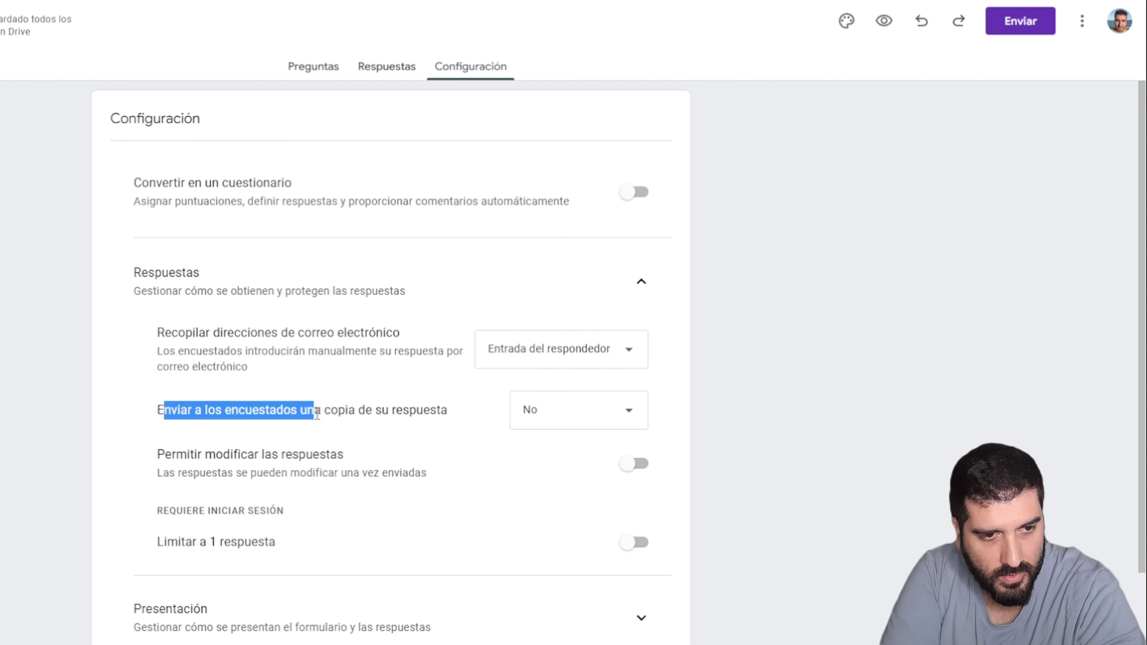
left_click(589, 420)
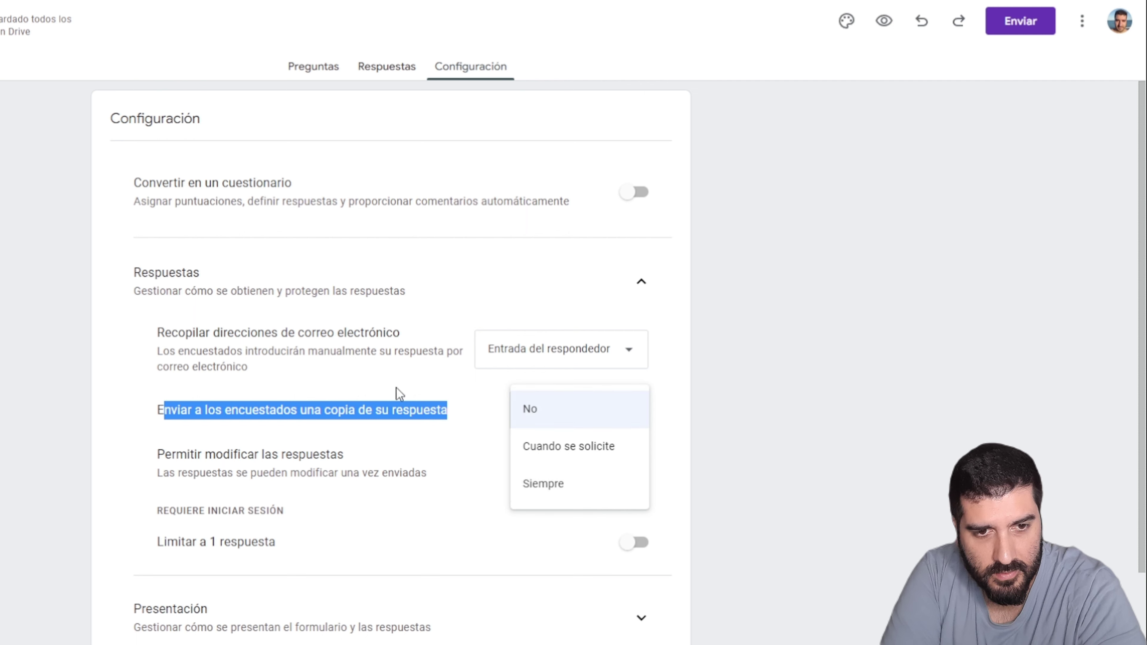
left_click(350, 449)
Step: Leave the one-response limit off and expand the Presentación settings
scroll(350, 448, "down", 2)
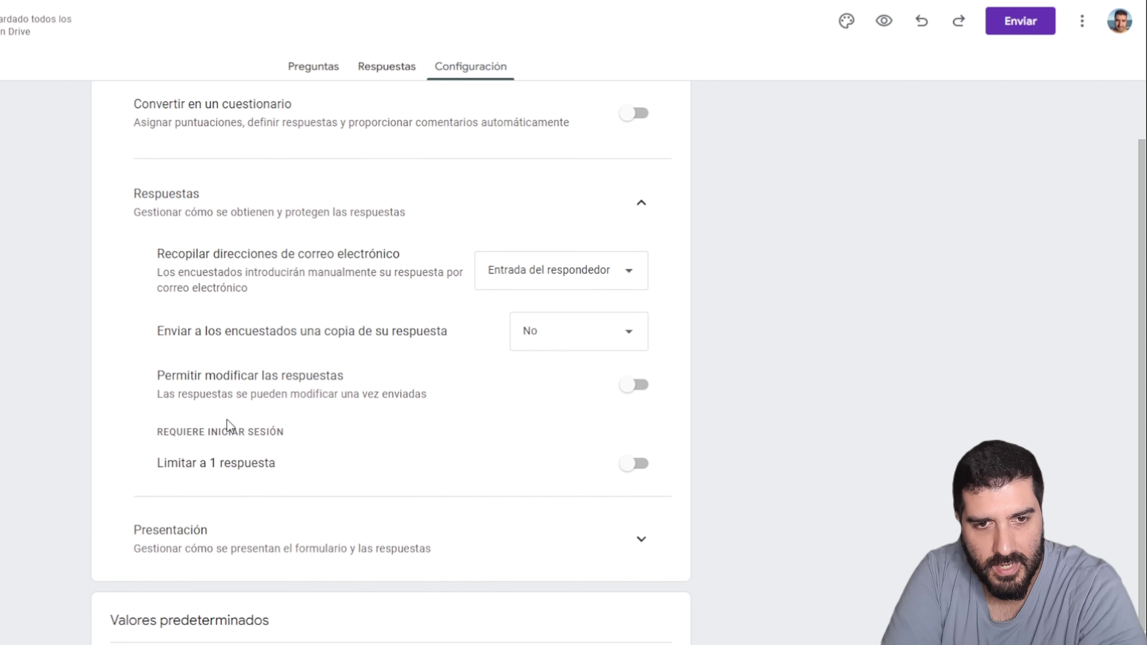
scroll(227, 420, "down", 3)
left_click(635, 322)
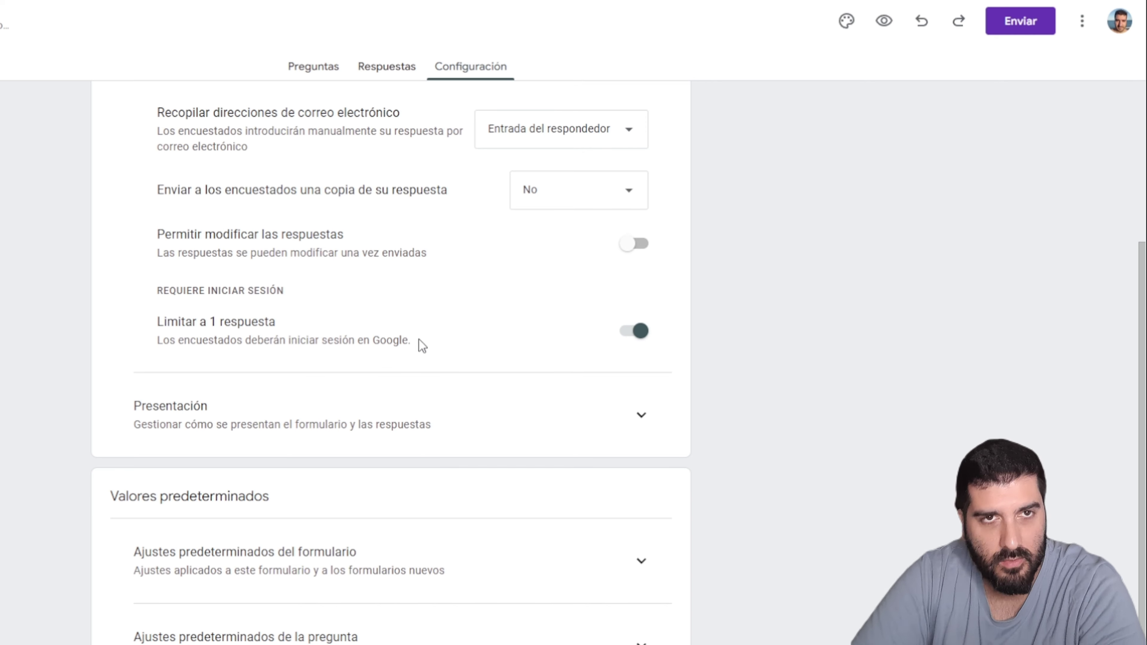
left_click_drag(417, 343, 171, 347)
left_click(633, 333)
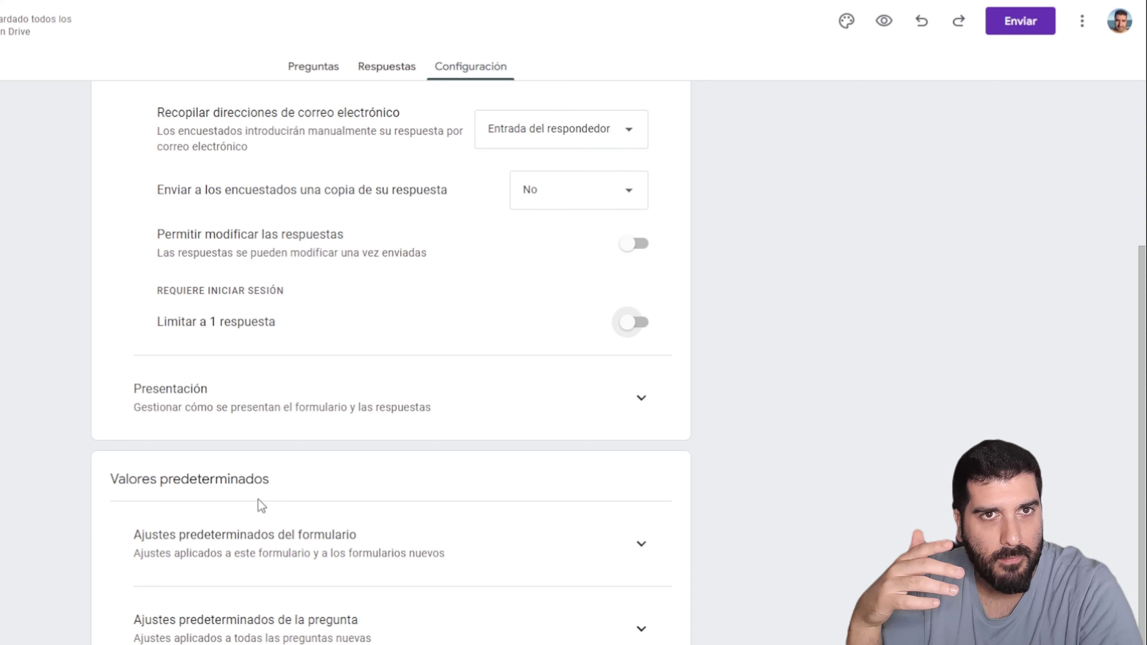
left_click(643, 407)
Step: Turn on Mostrar barra de progreso
scroll(464, 397, "down", 1)
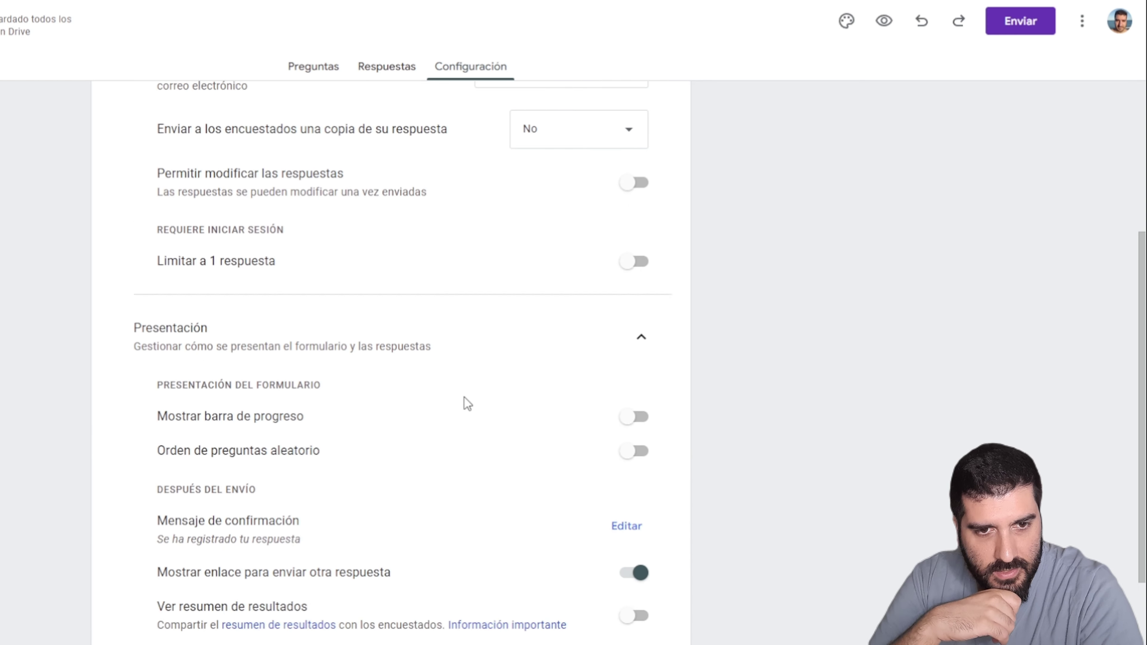
scroll(279, 305, "down", 2)
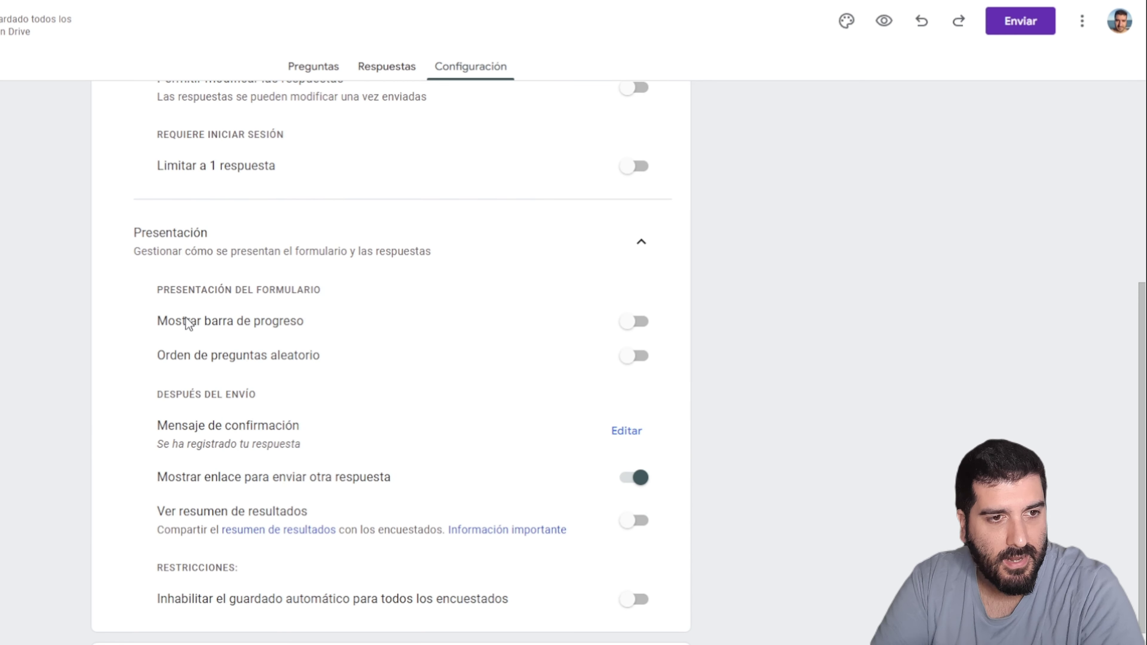
left_click(627, 321)
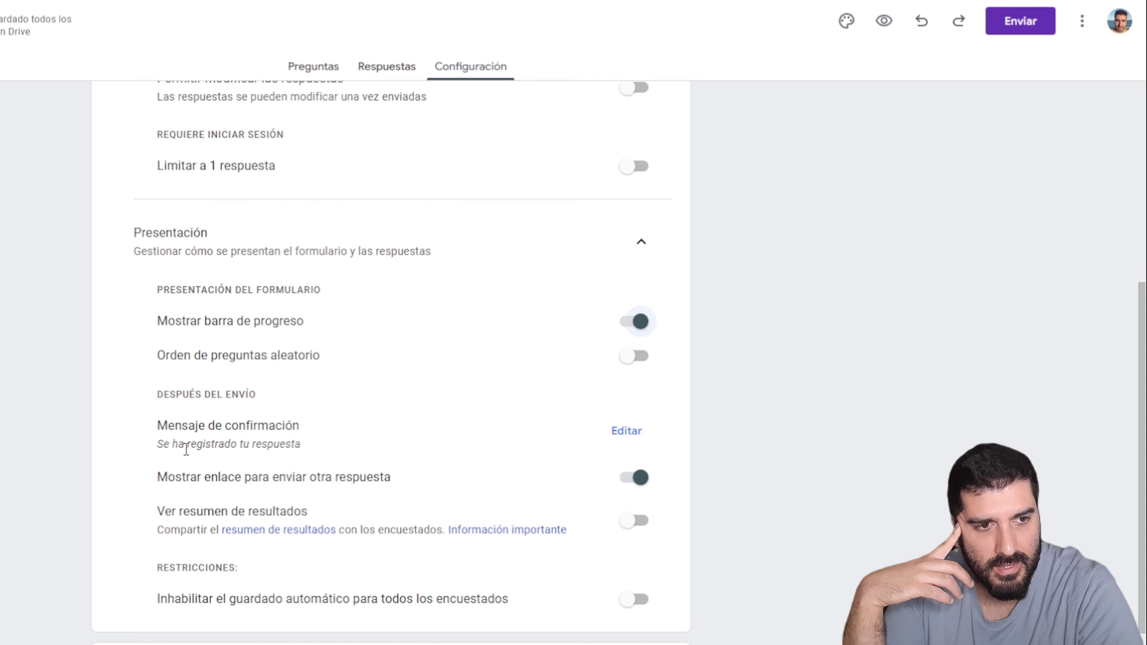
Step: Change the confirmation message to 'Enhorabuena, has completado la encuesta.' and save it
scroll(274, 441, "down", 3)
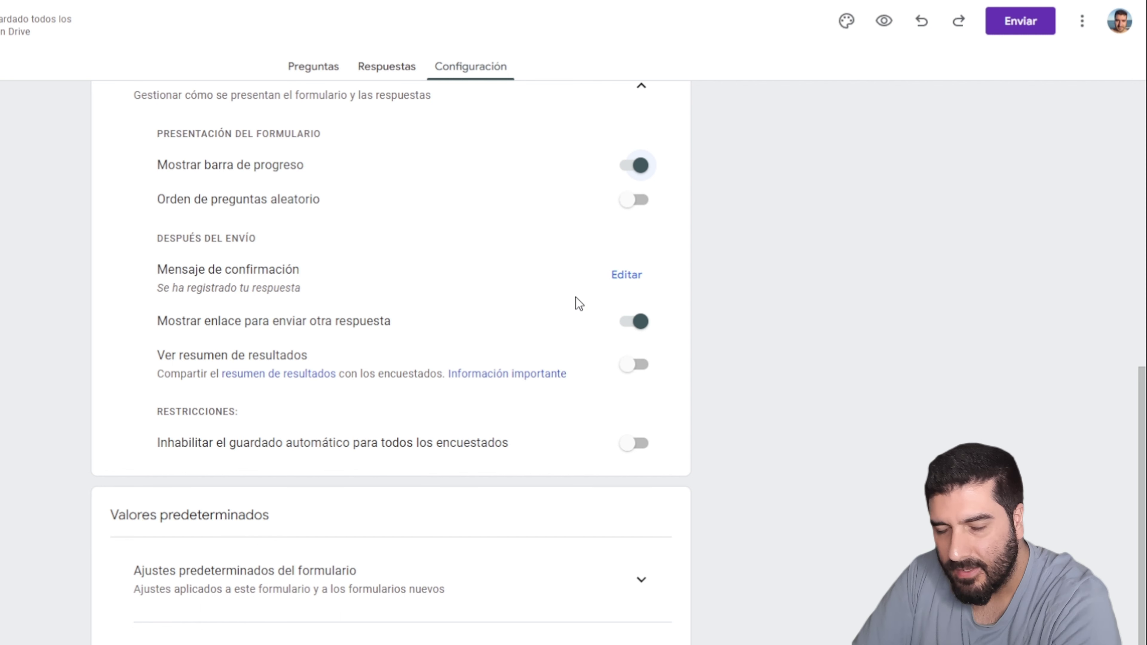
left_click(625, 275)
left_click(256, 278)
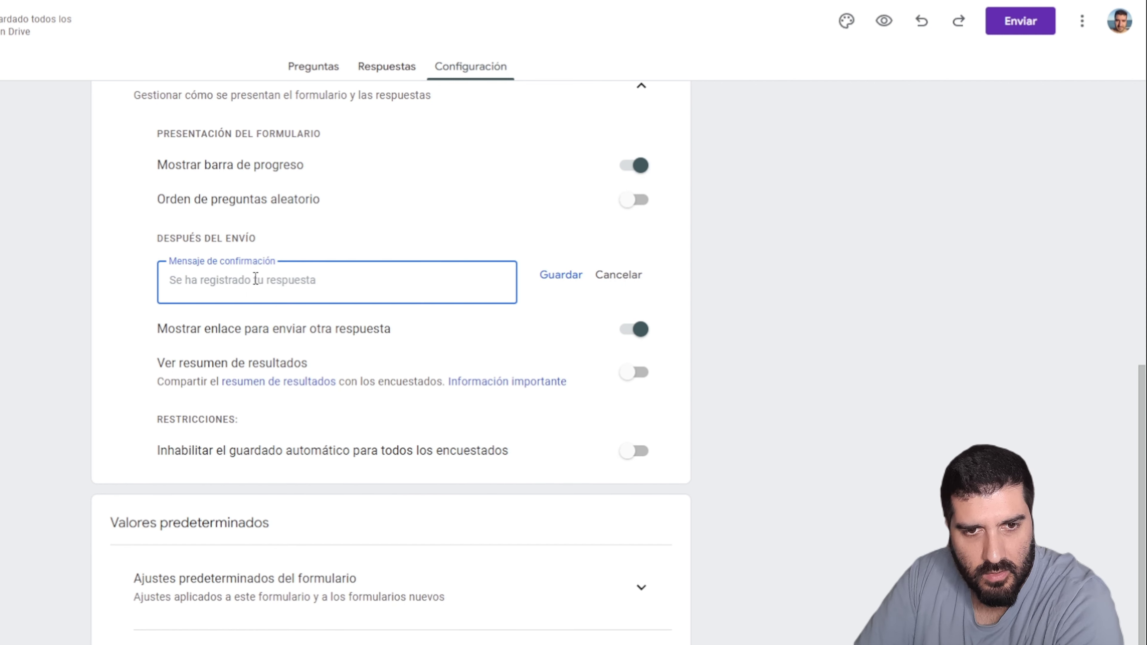
type("En")
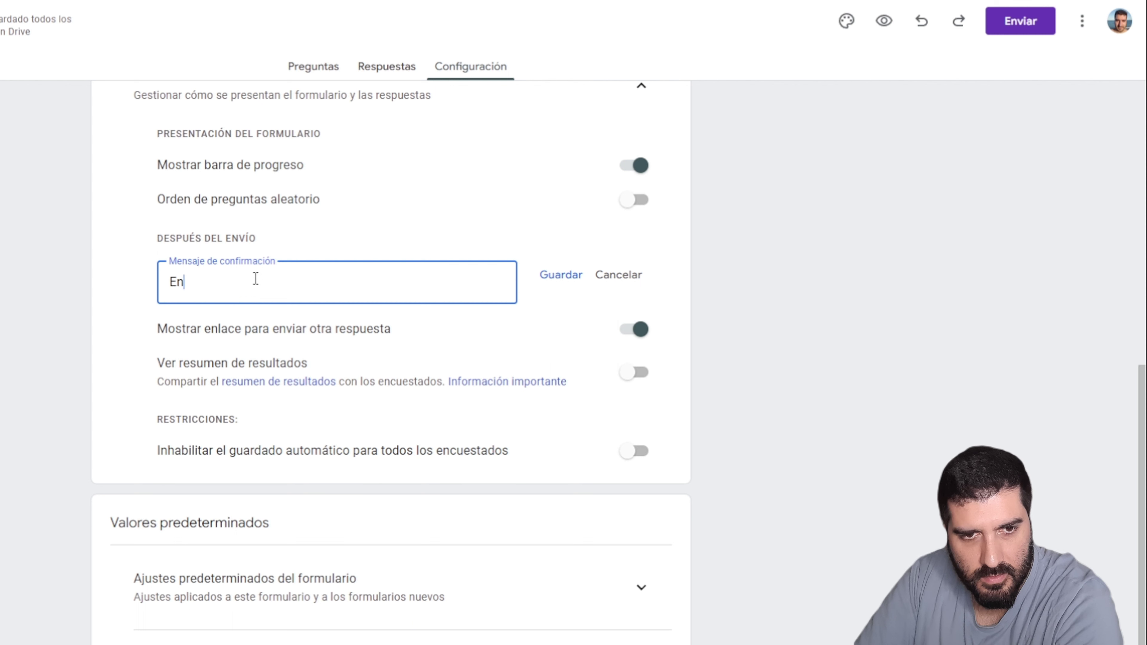
type("horabie")
type("ena, ")
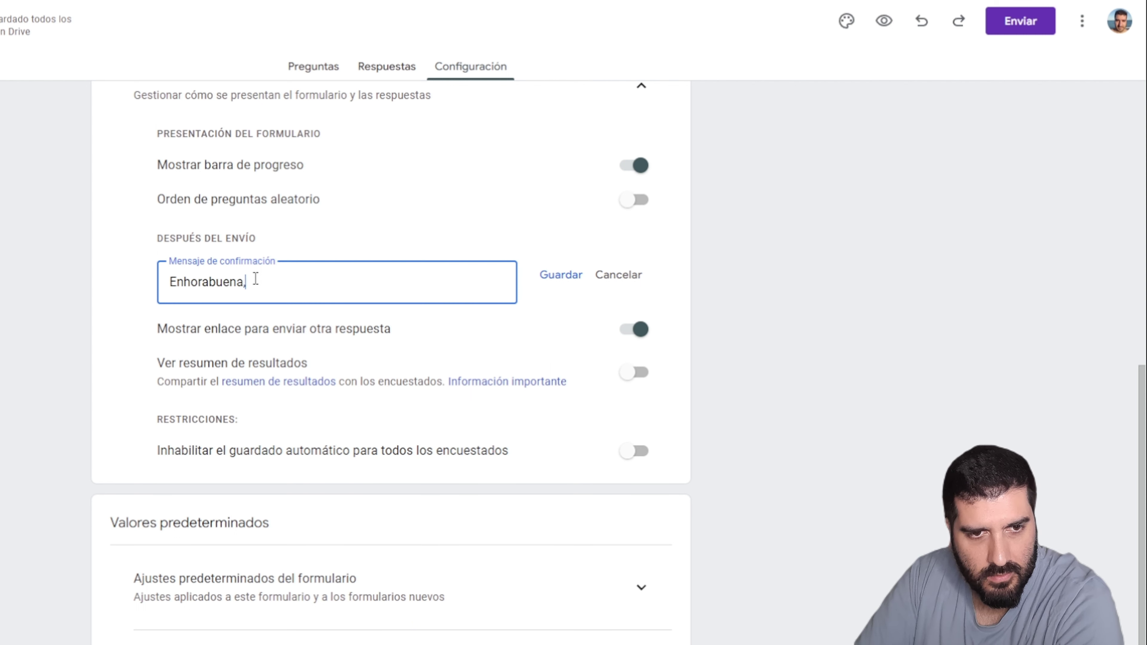
type("pletado")
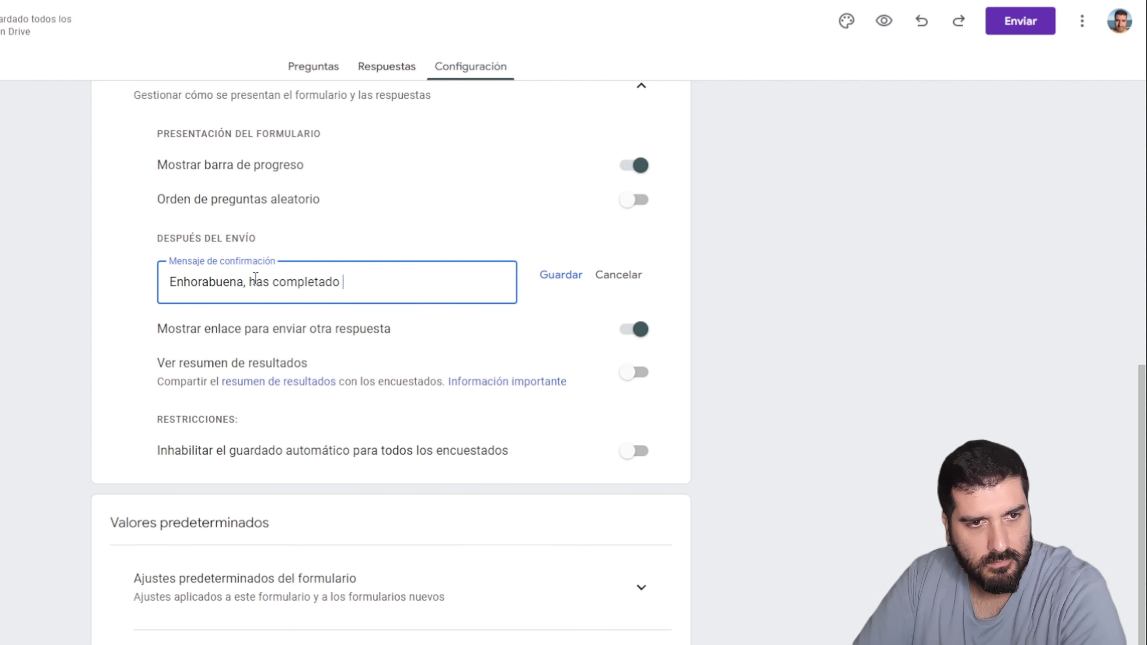
type(" la encuesta.")
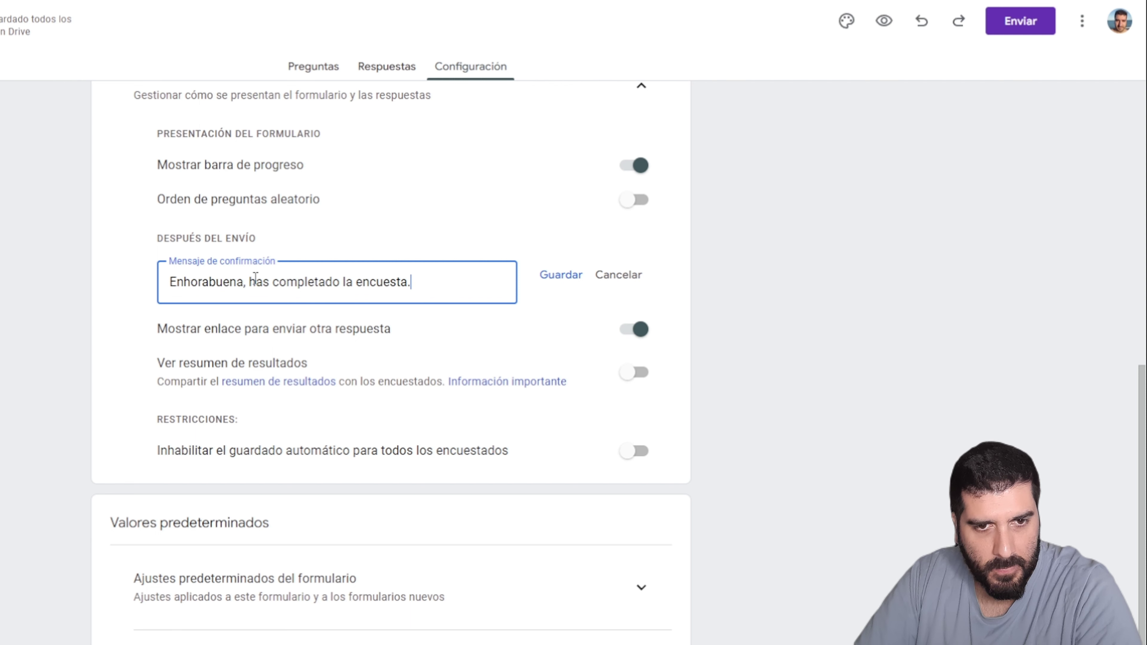
left_click(564, 275)
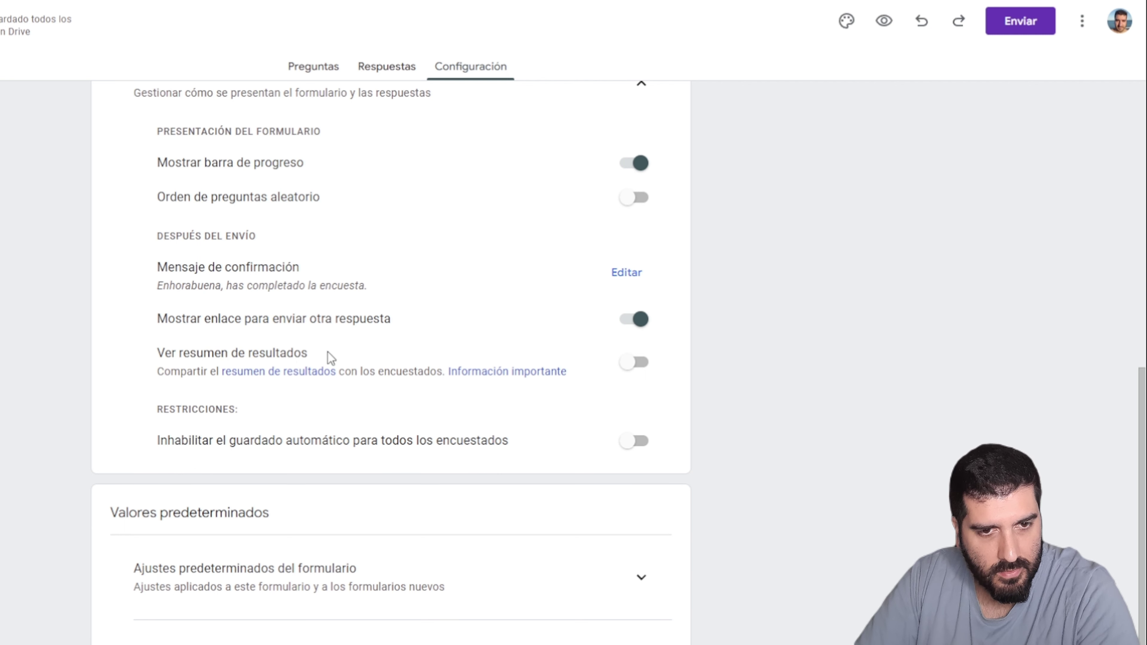
Step: Expand the form and question default settings, keeping email collection at respondent input
scroll(181, 310, "down", 1)
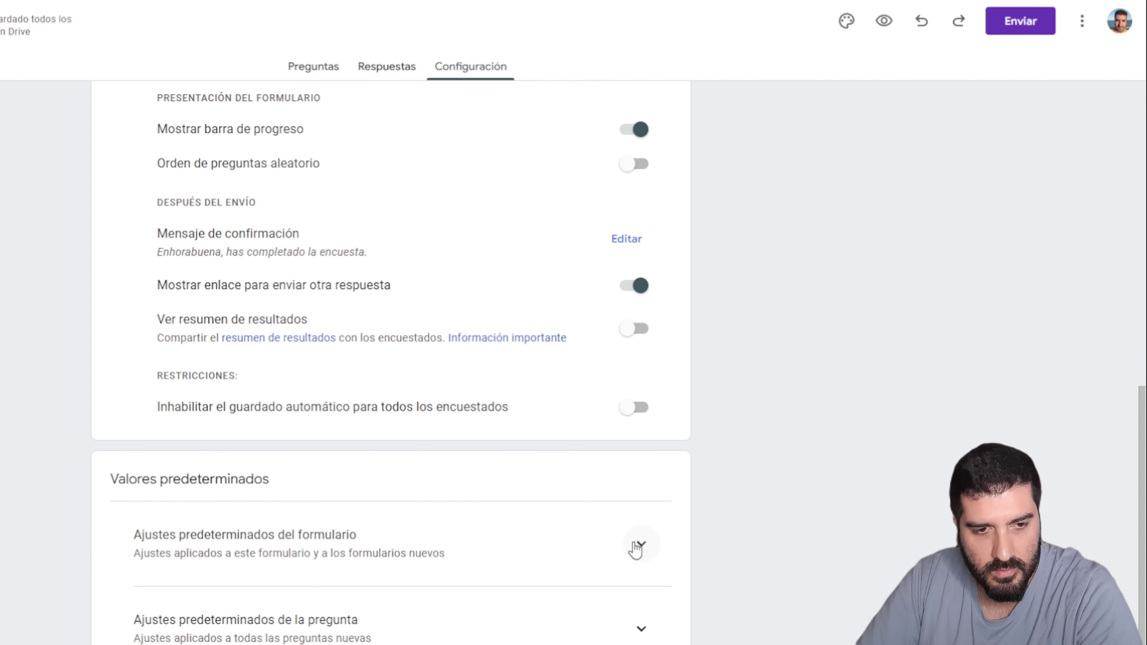
left_click(547, 524)
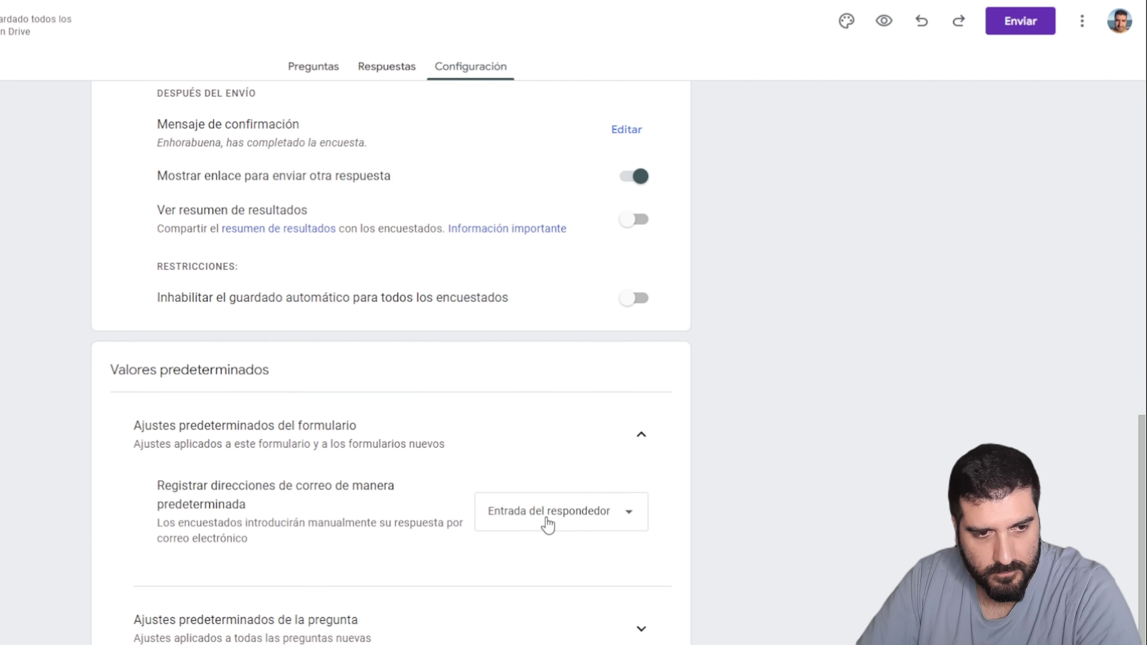
key("space")
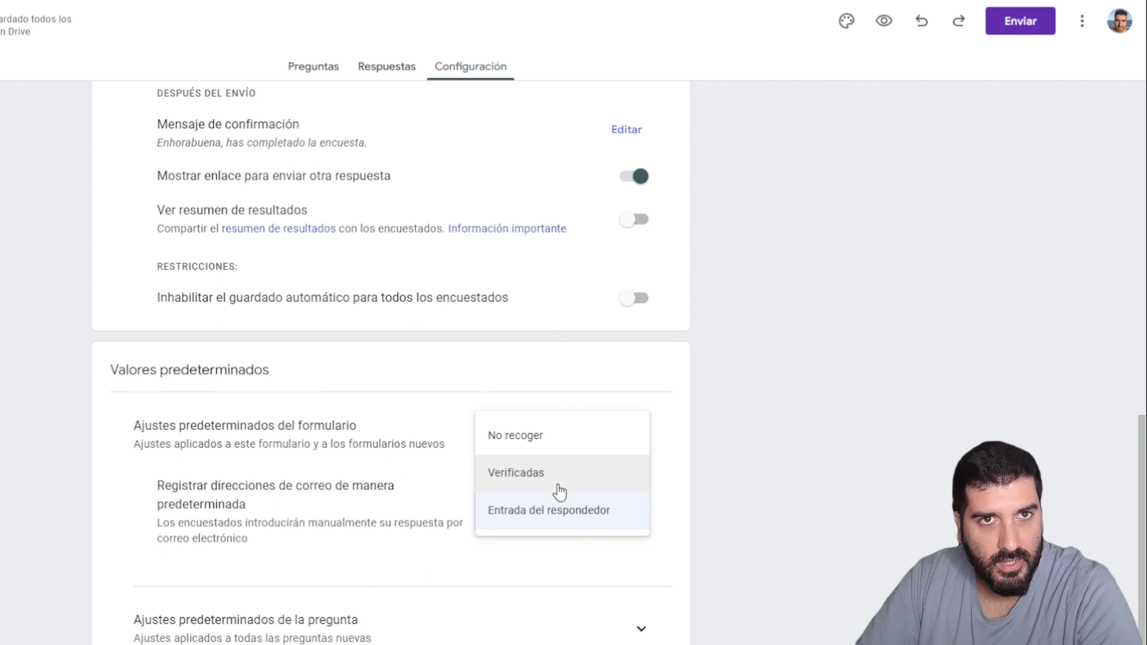
left_click(286, 531)
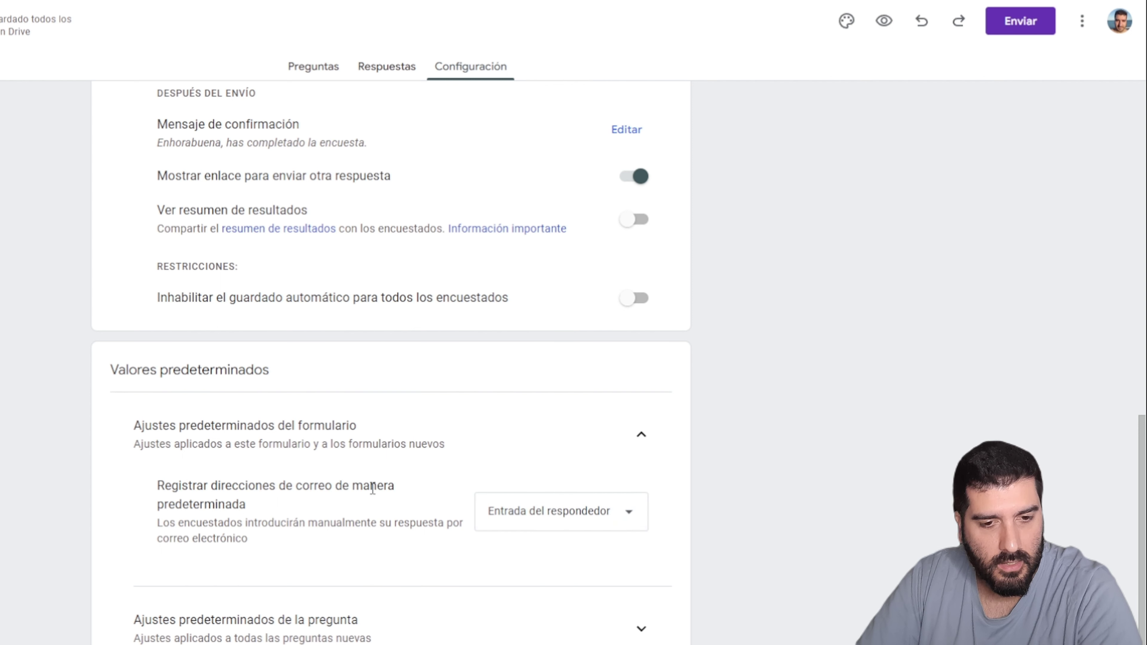
left_click(352, 600)
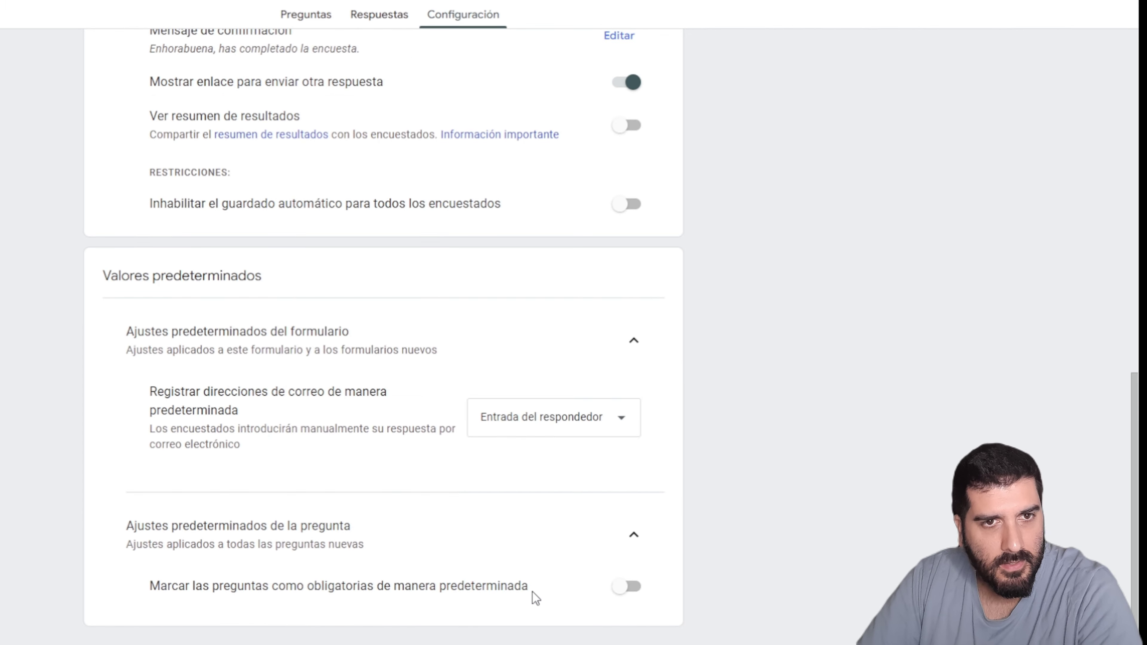
scroll(632, 610, "up", 2)
scroll(588, 622, "up", 10)
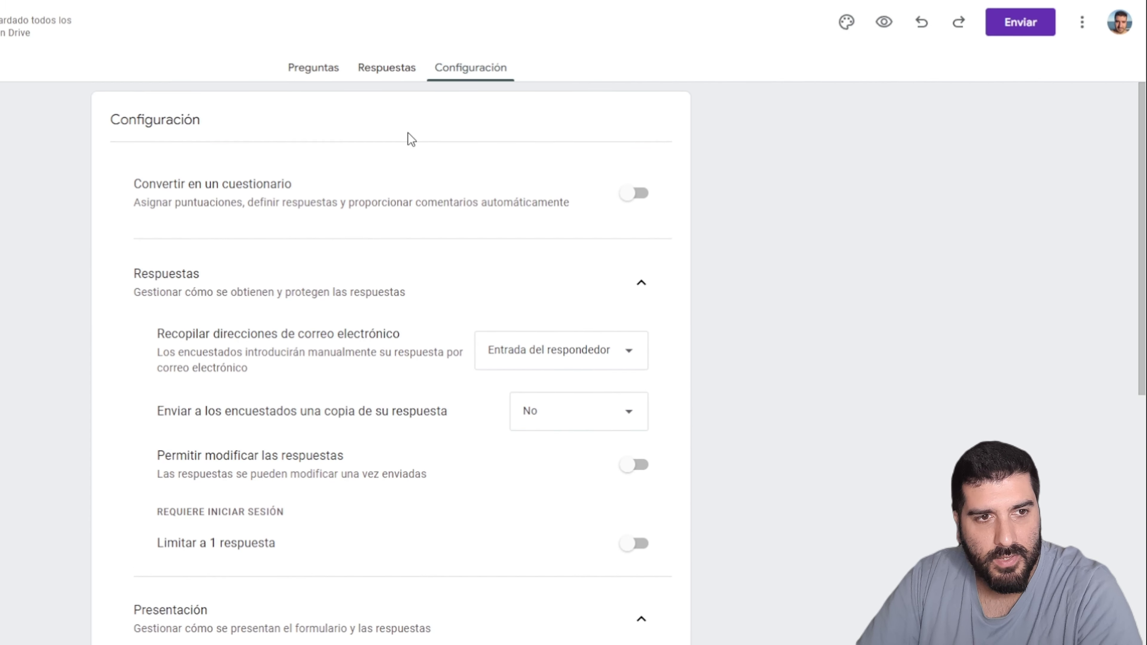
Step: Check the empty responses view, then open the 'Pregunta sin título' question for editing
left_click(370, 72)
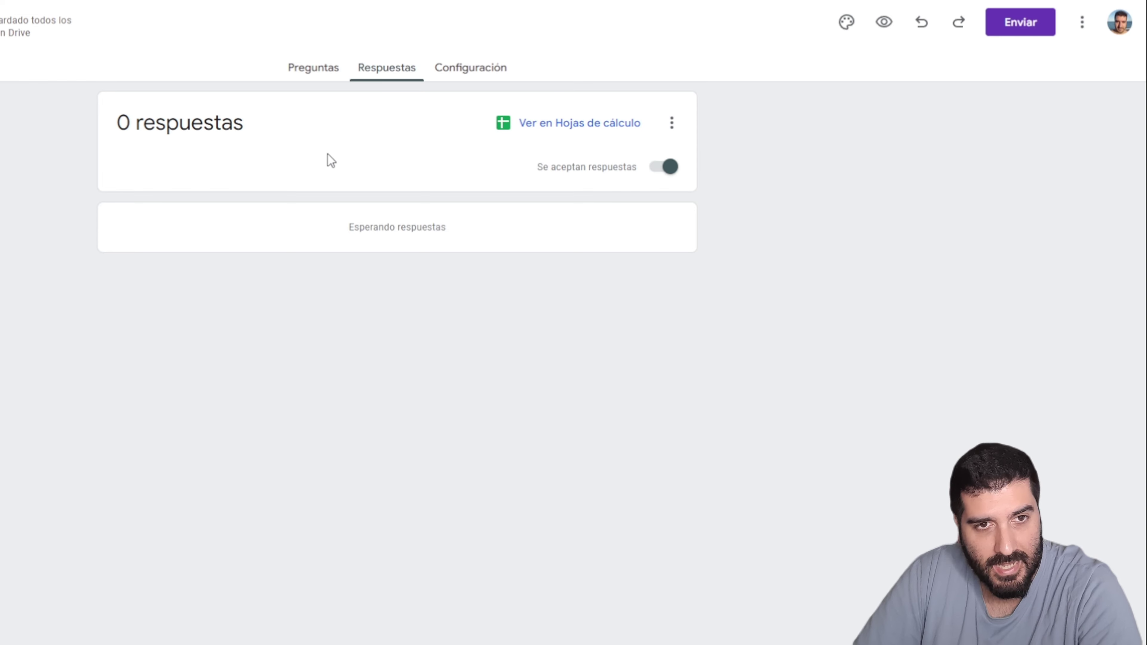
left_click(313, 67)
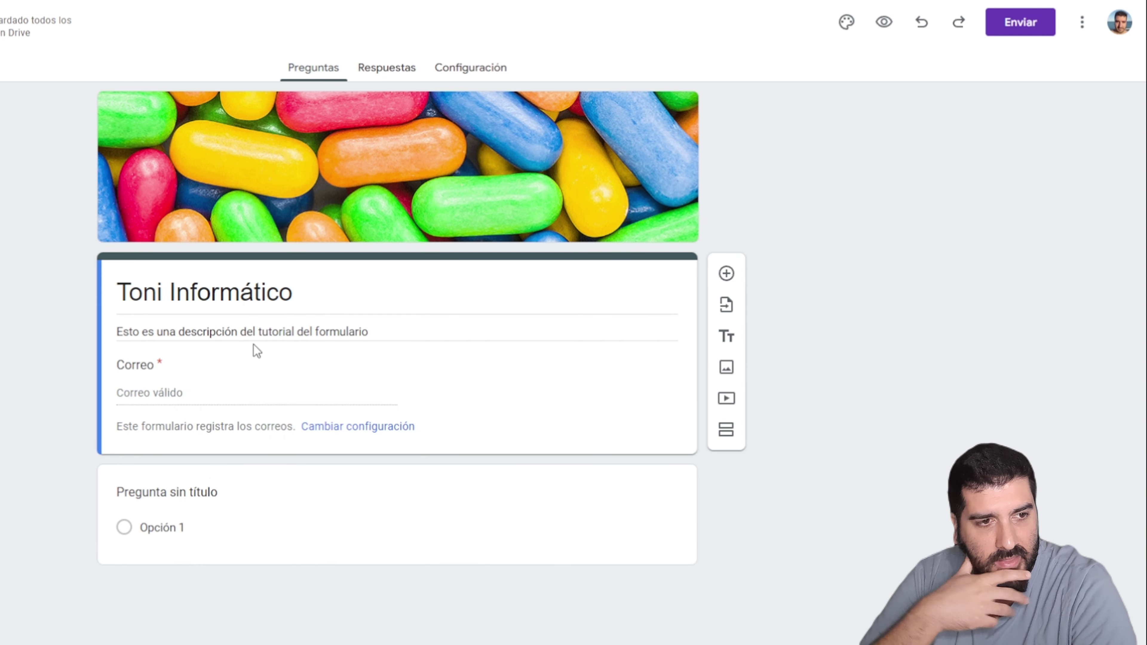
scroll(176, 561, "down", 2)
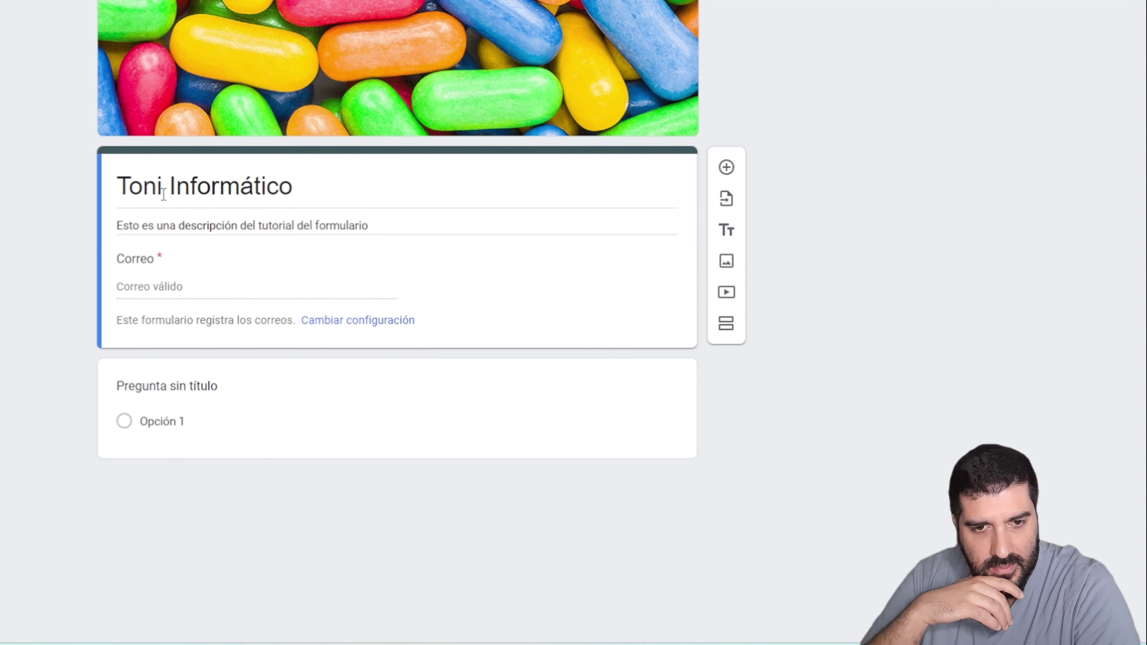
left_click(118, 186)
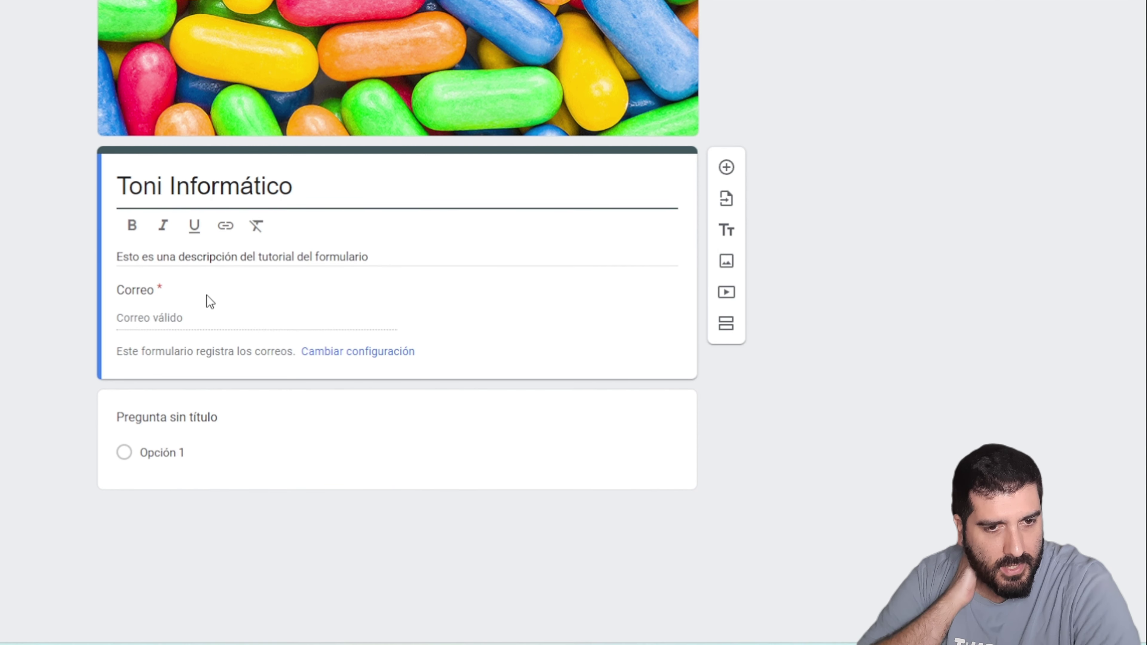
left_click(281, 433)
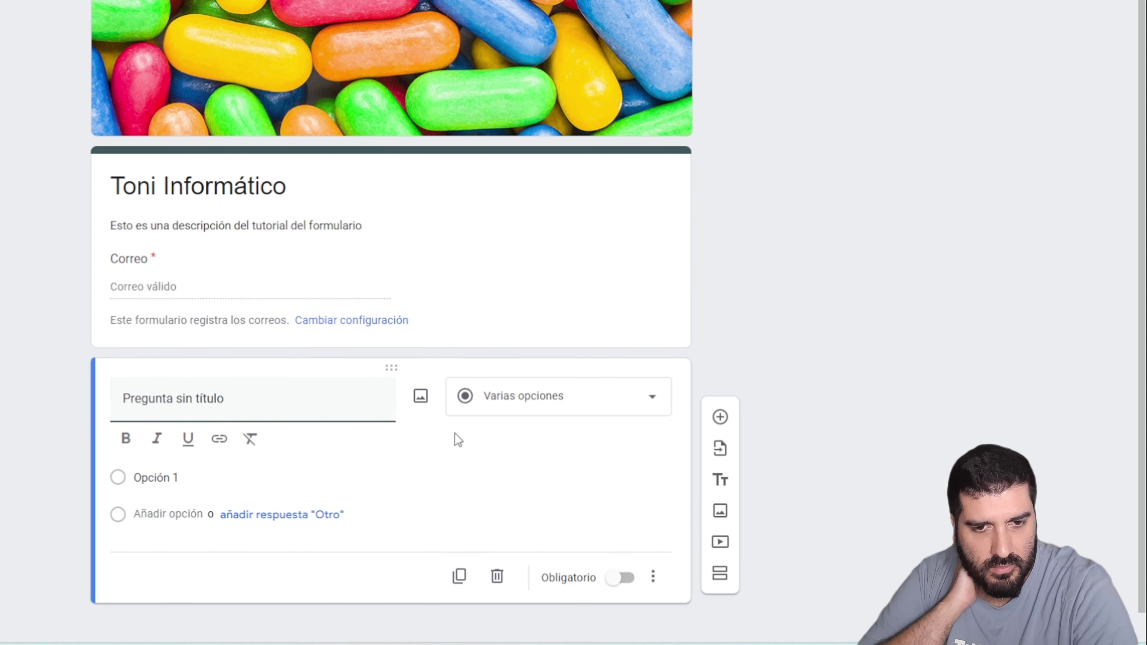
scroll(452, 457, "down", 1)
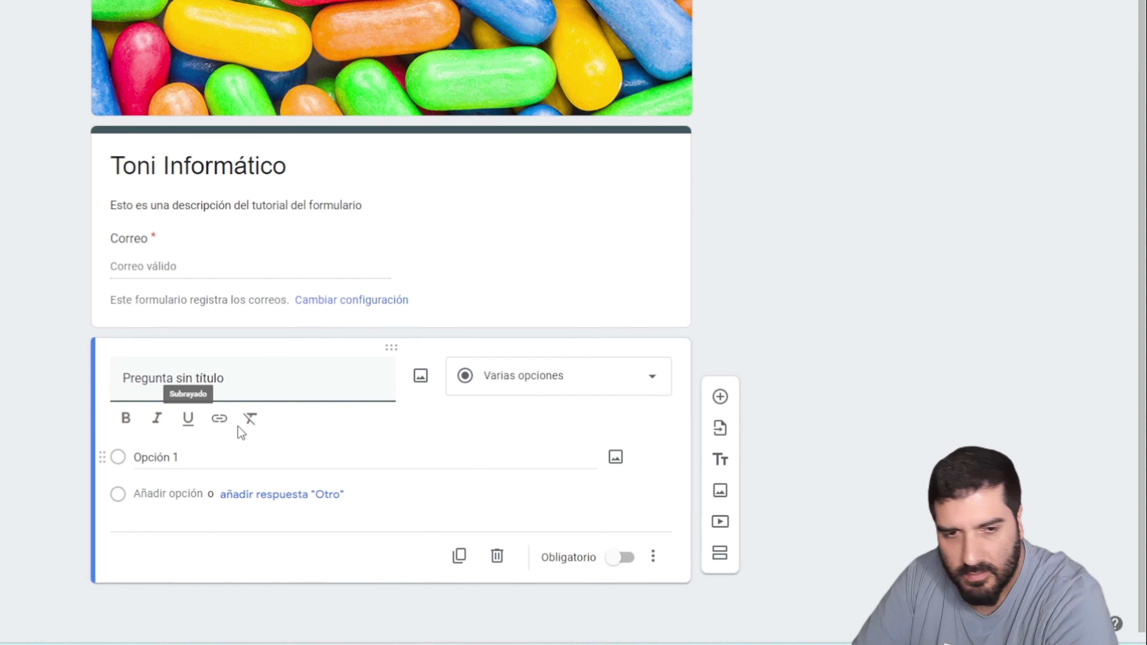
Step: Retitle the question 'COmo estas?'
triple_click(288, 381)
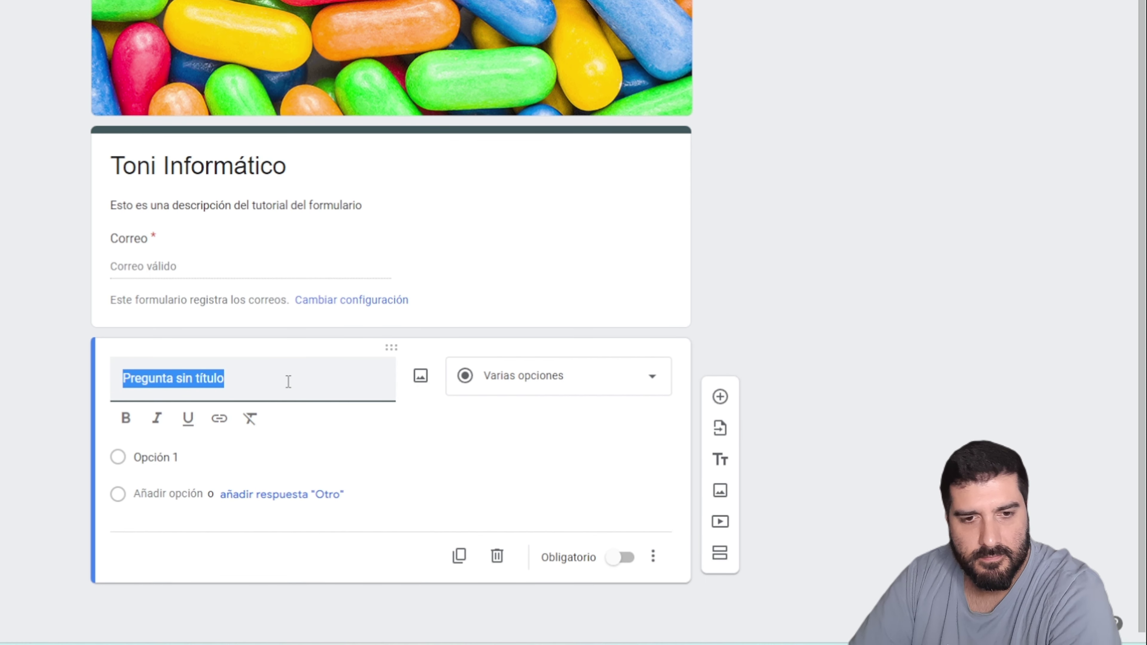
type("COmo estas?")
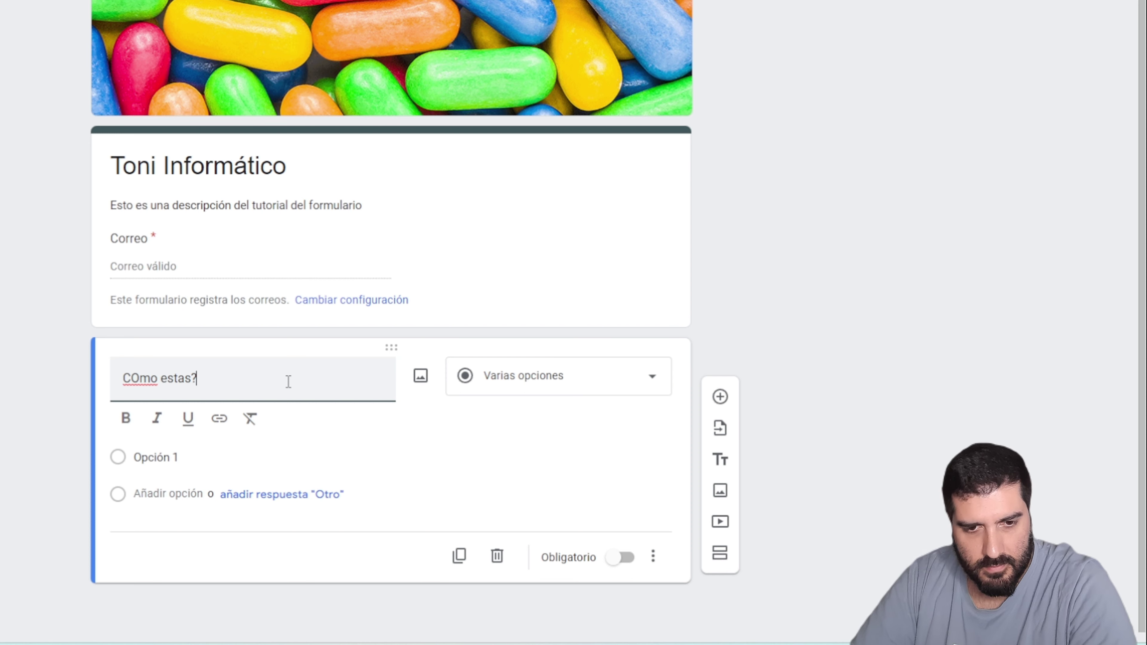
key("BackSpace")
key("BackSpace")
key("BackSpace")
type("ás?")
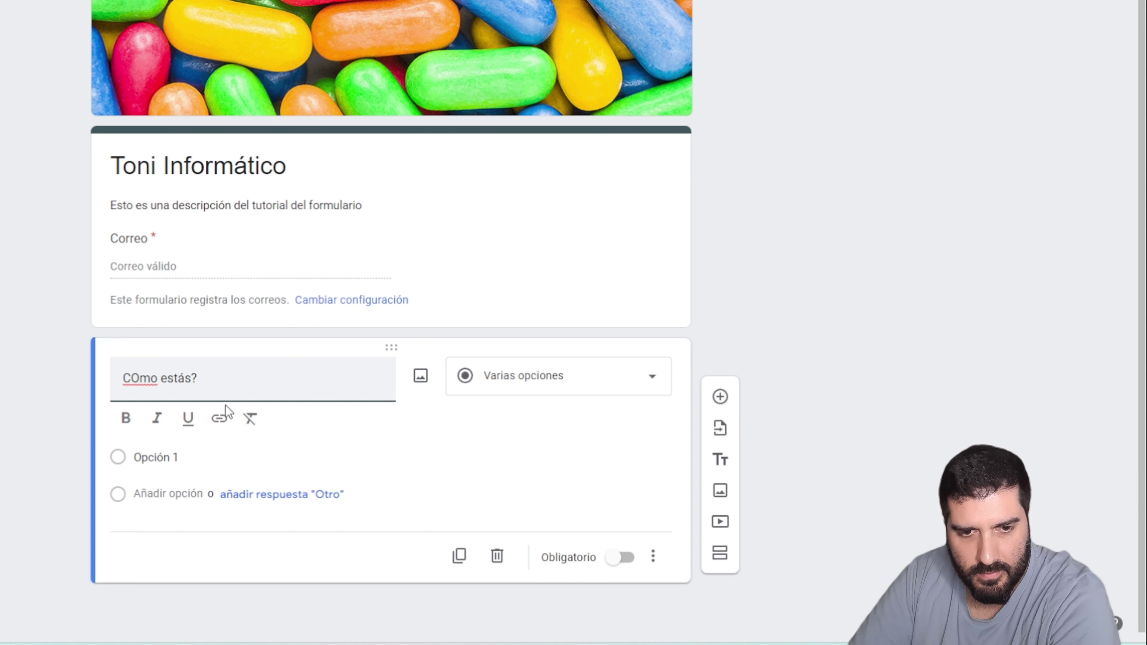
Step: Add five answers: Bien, Mal, Como la mierda, De maravilla, Nunca he estado mejor
left_click(155, 457)
type("ien")
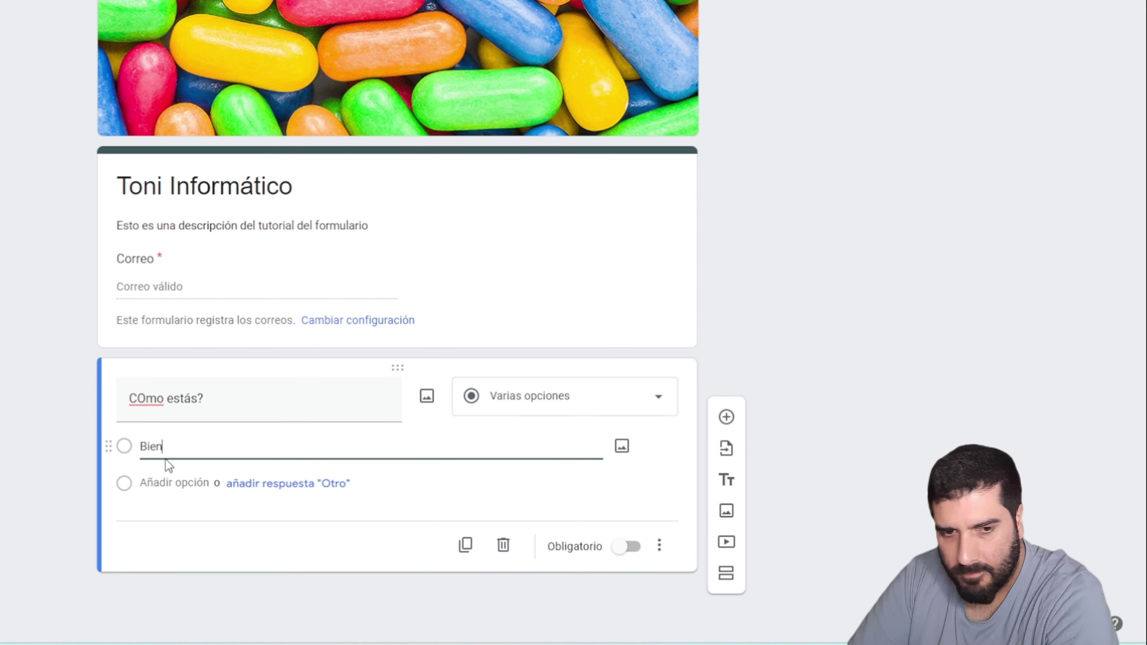
left_click(156, 481)
type("Mal")
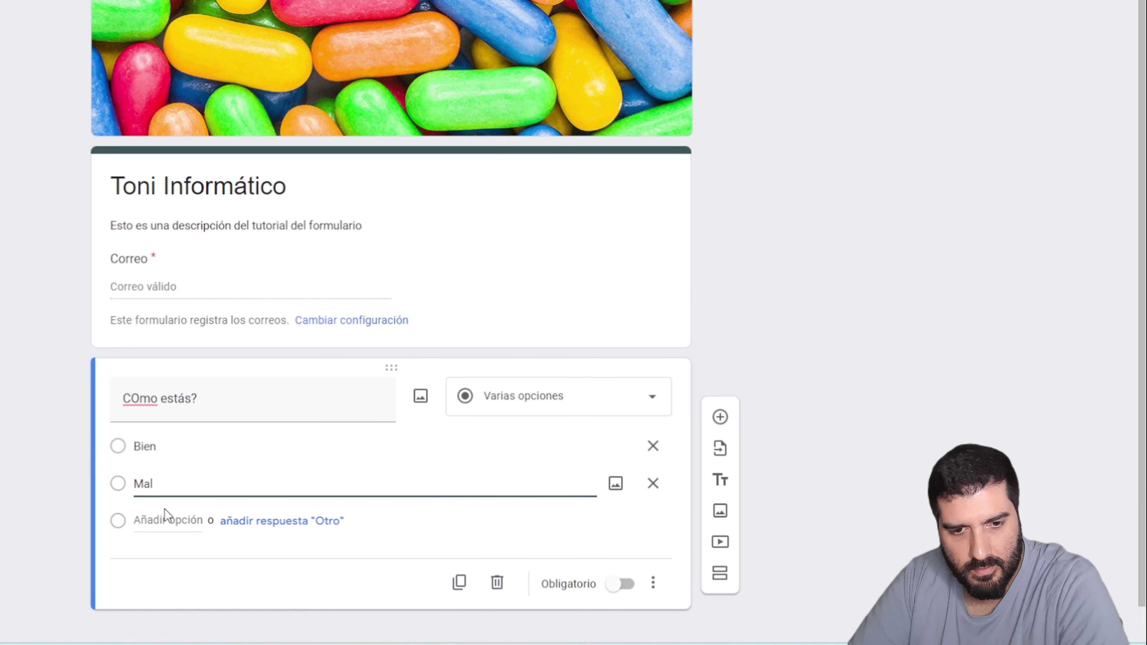
left_click(165, 518)
type("Como la mierda")
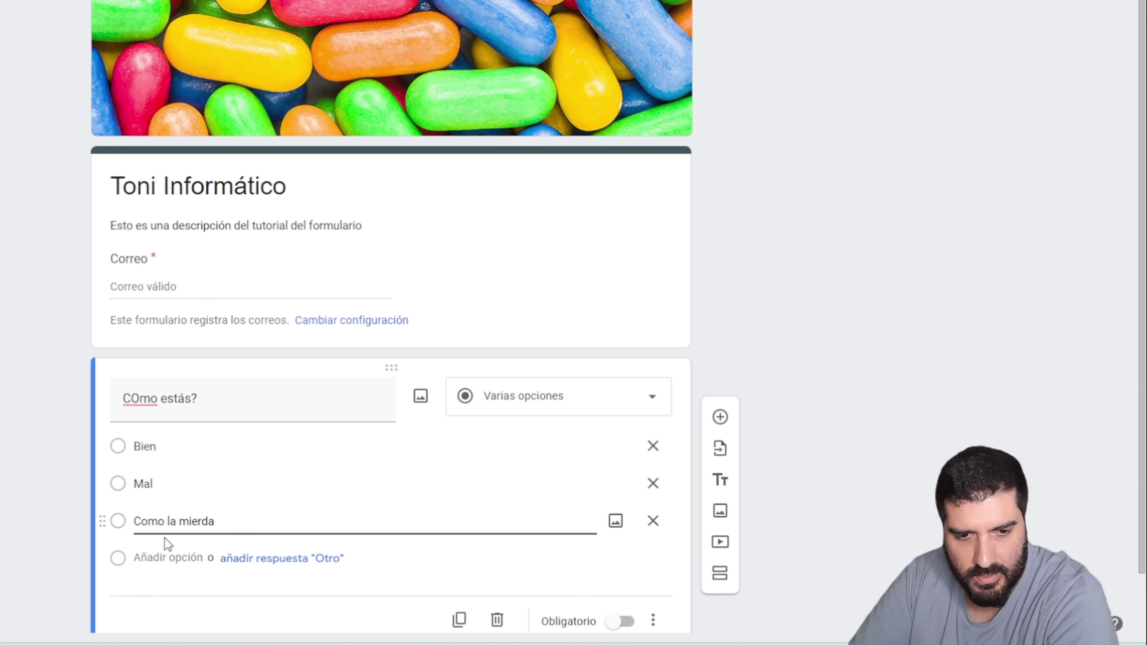
left_click(165, 558)
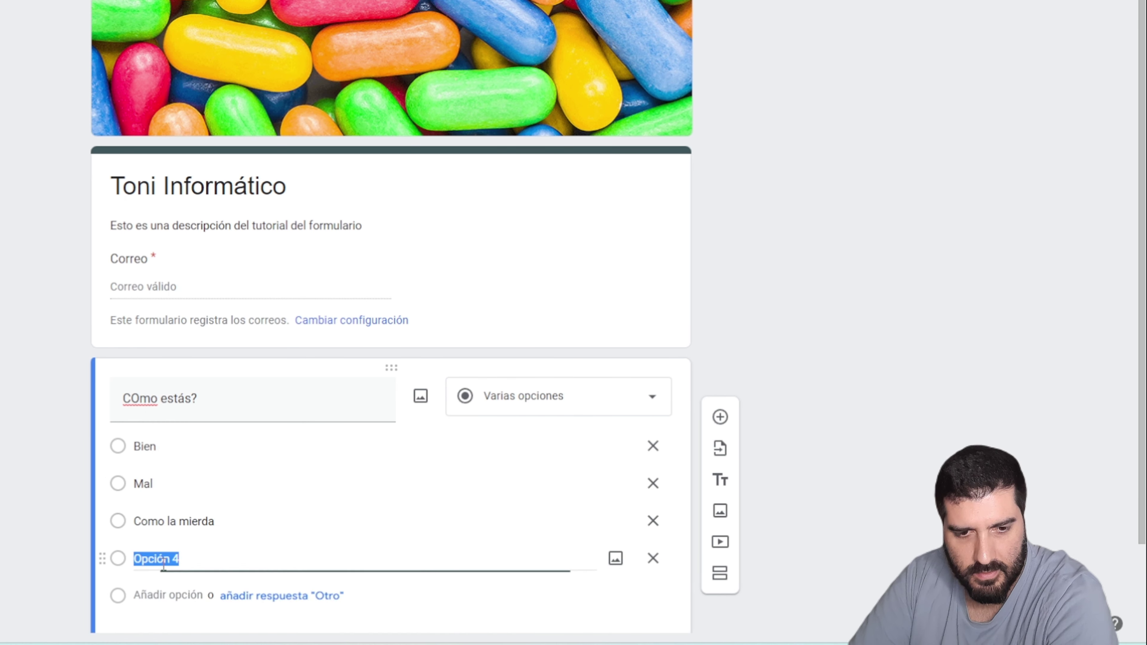
type("De maravilla")
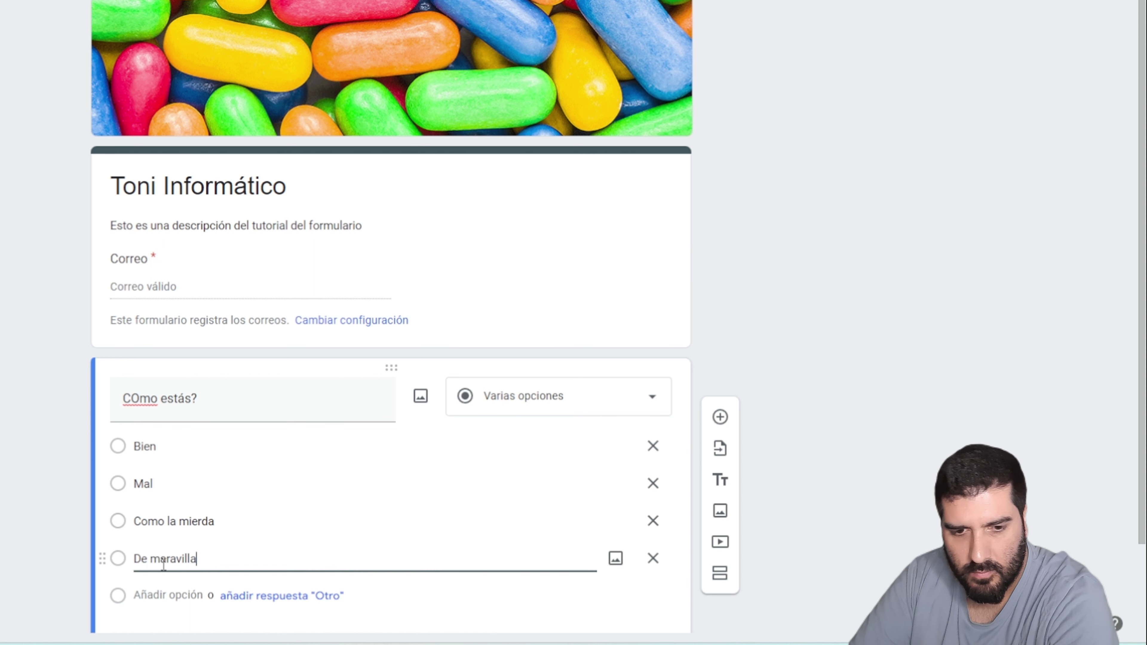
left_click(169, 597)
type("Nunca he estado mejor.")
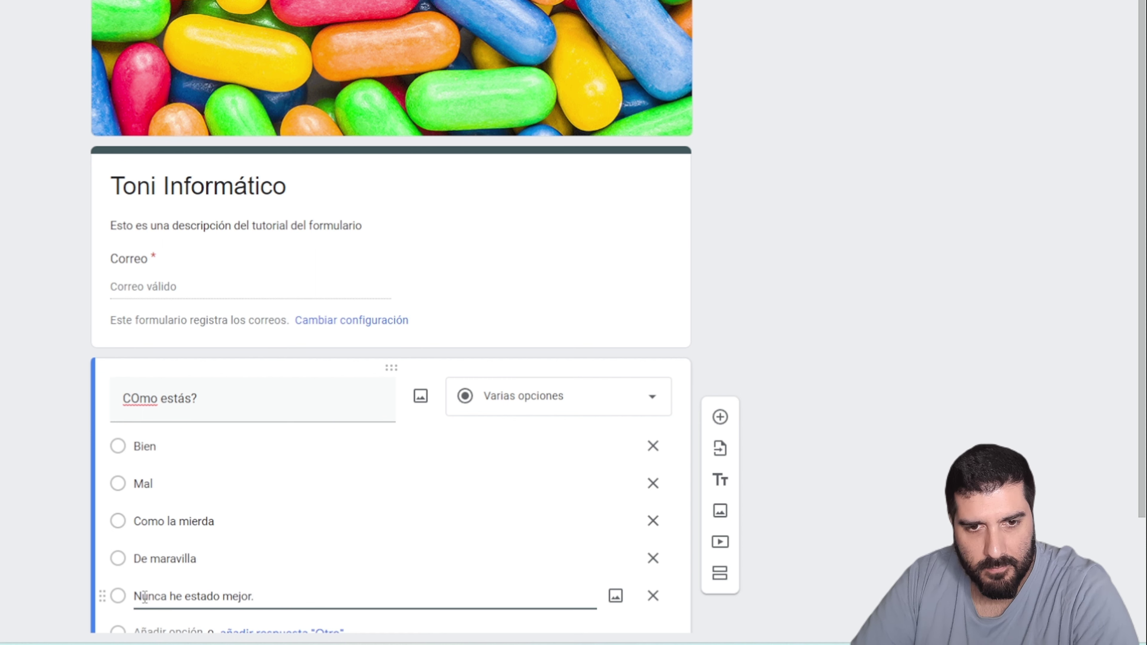
scroll(297, 467, "down", 3)
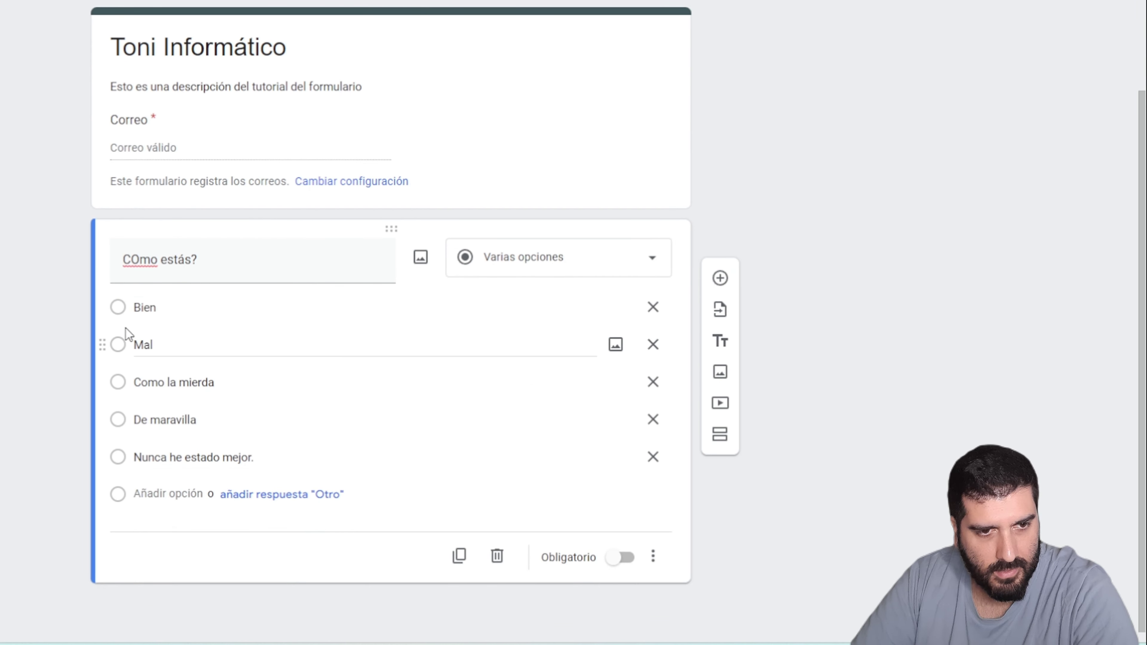
Step: Change the 'COmo estás?' question type to Desplegable (dropdown)
left_click(269, 308)
left_click(524, 255)
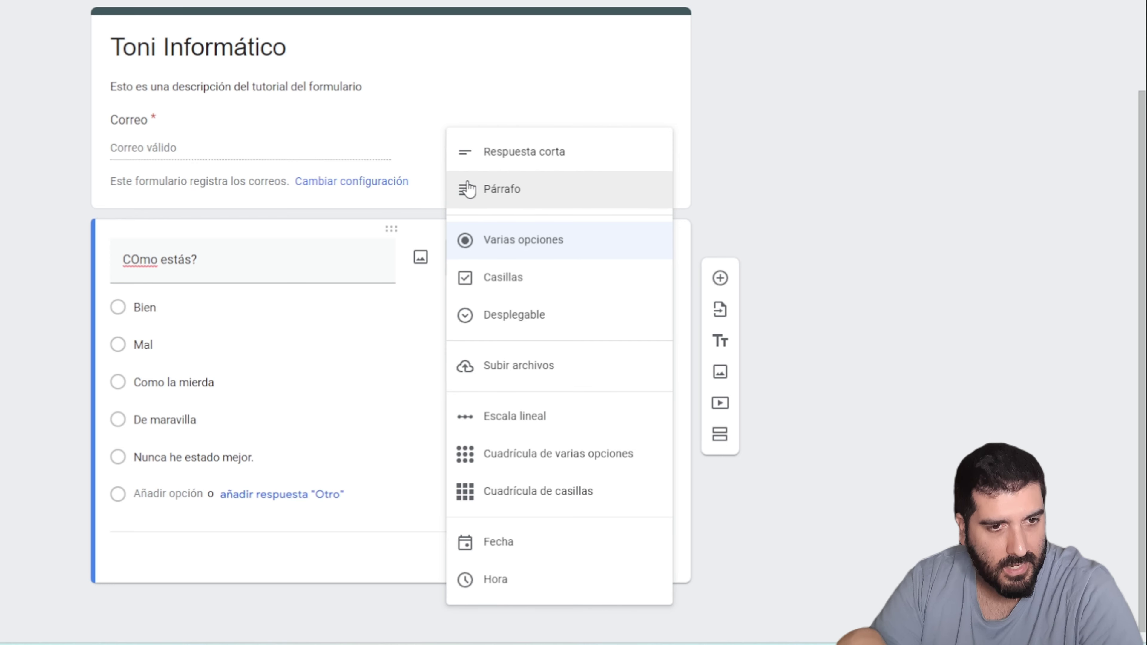
left_click(514, 314)
left_click(185, 457)
left_click(203, 413)
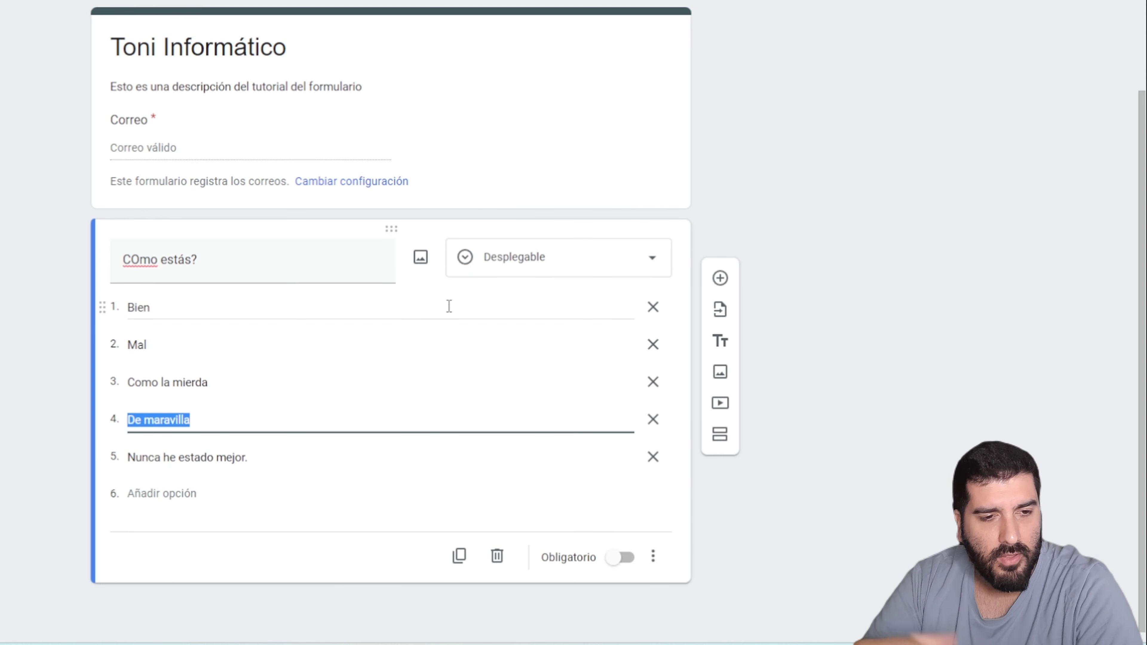
left_click(594, 265)
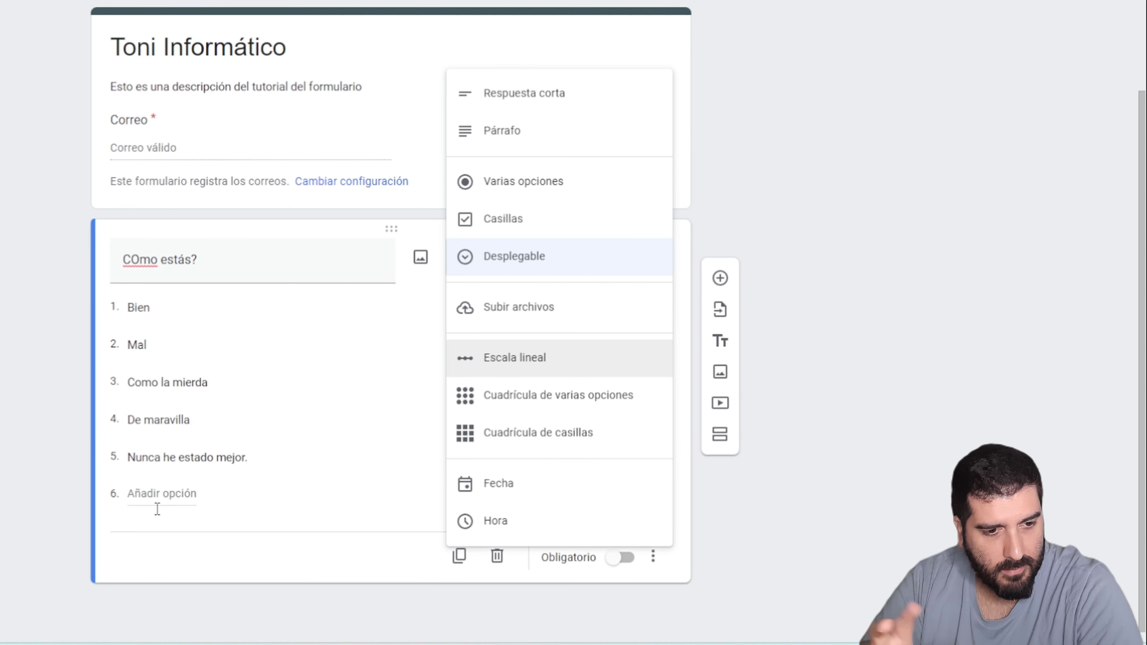
left_click(917, 285)
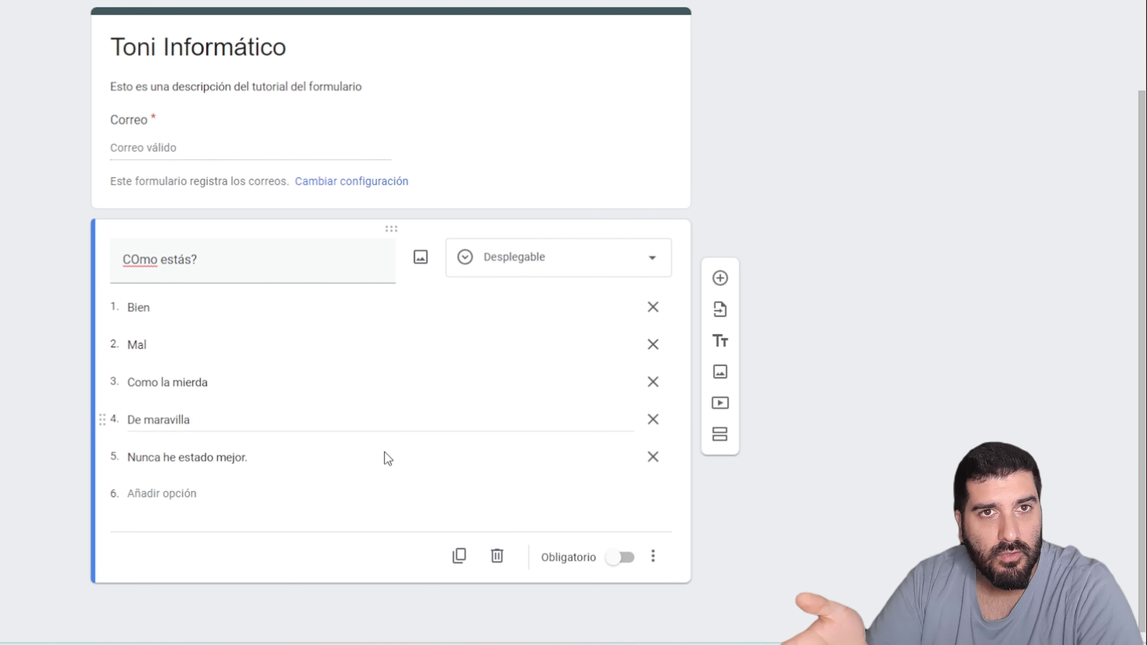
Step: Leave the question optional and add a new blank question below it
left_click(622, 565)
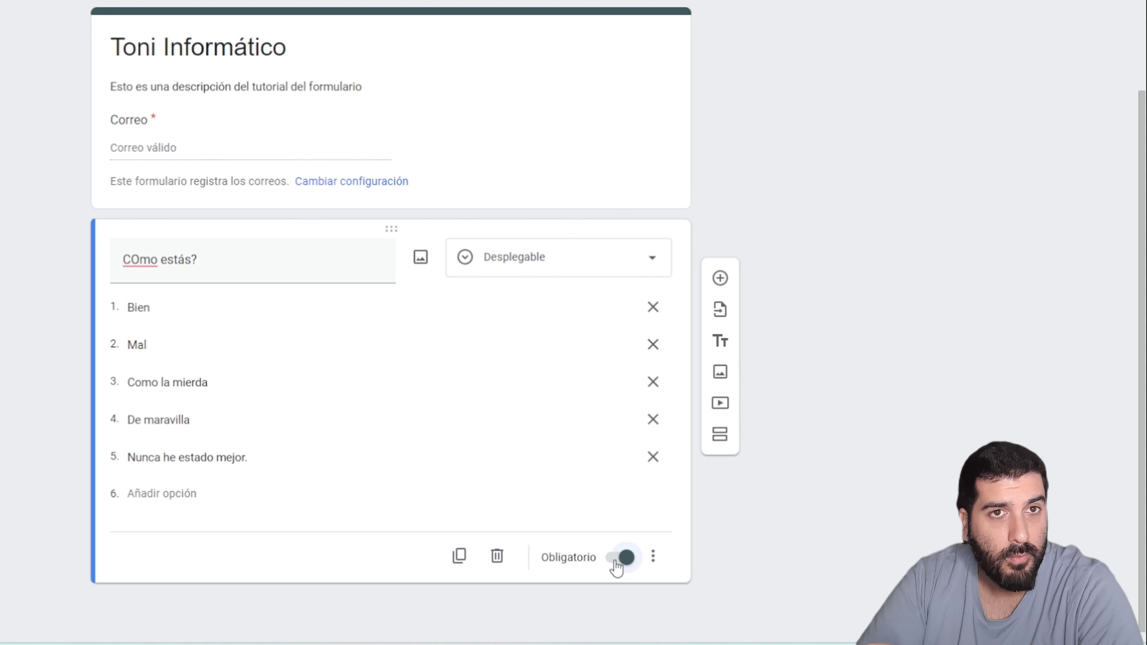
left_click(621, 560)
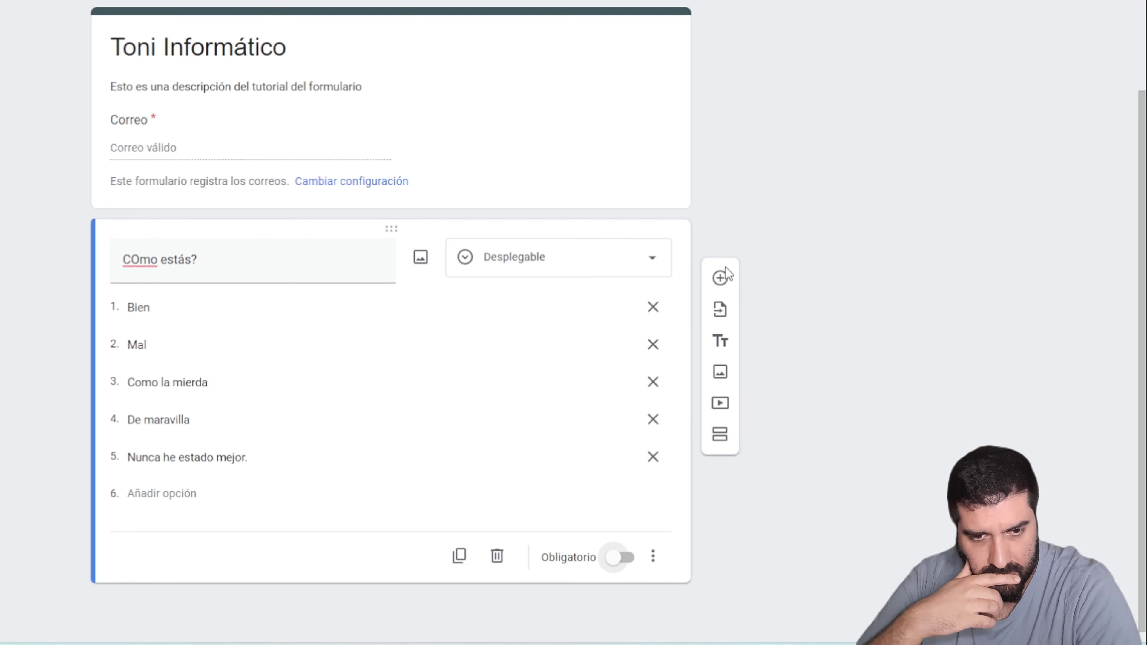
left_click(721, 277)
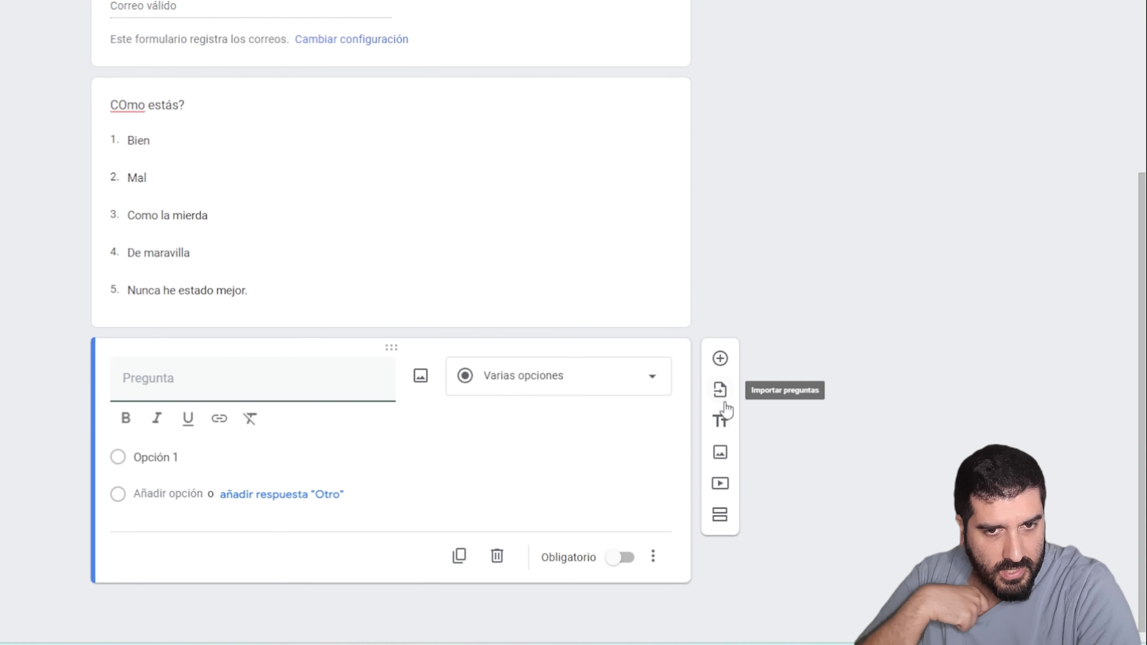
Step: Search YouTube for 'Toni Manualidades' and insert the origami dinosaur video below the blank question
scroll(732, 452, "up", 6)
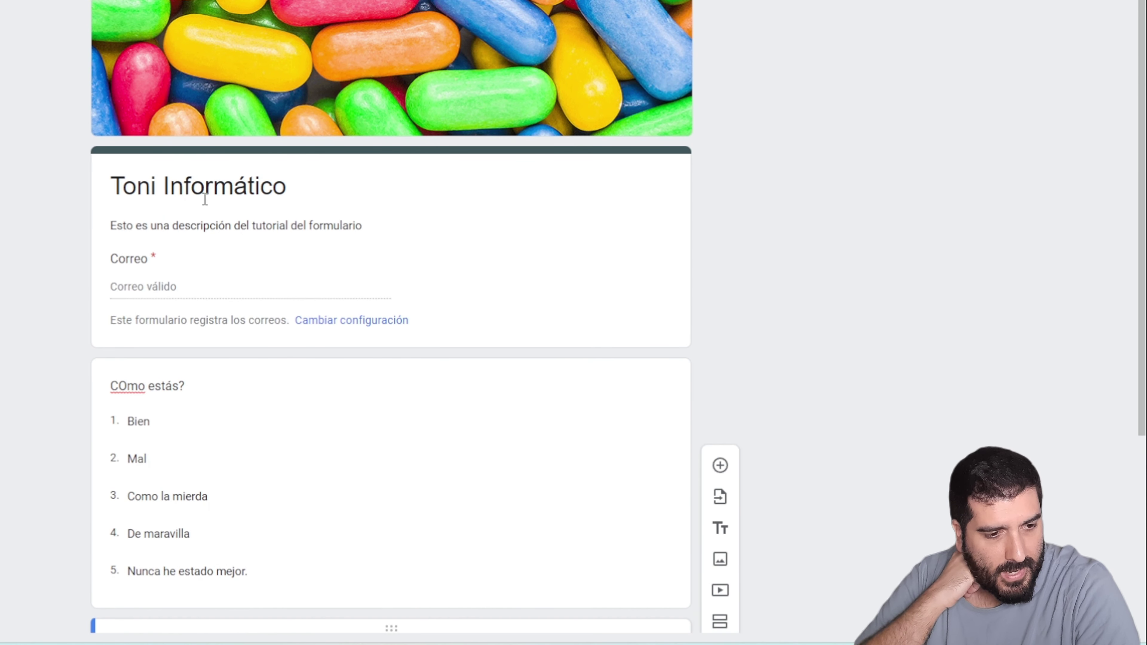
scroll(762, 424, "down", 5)
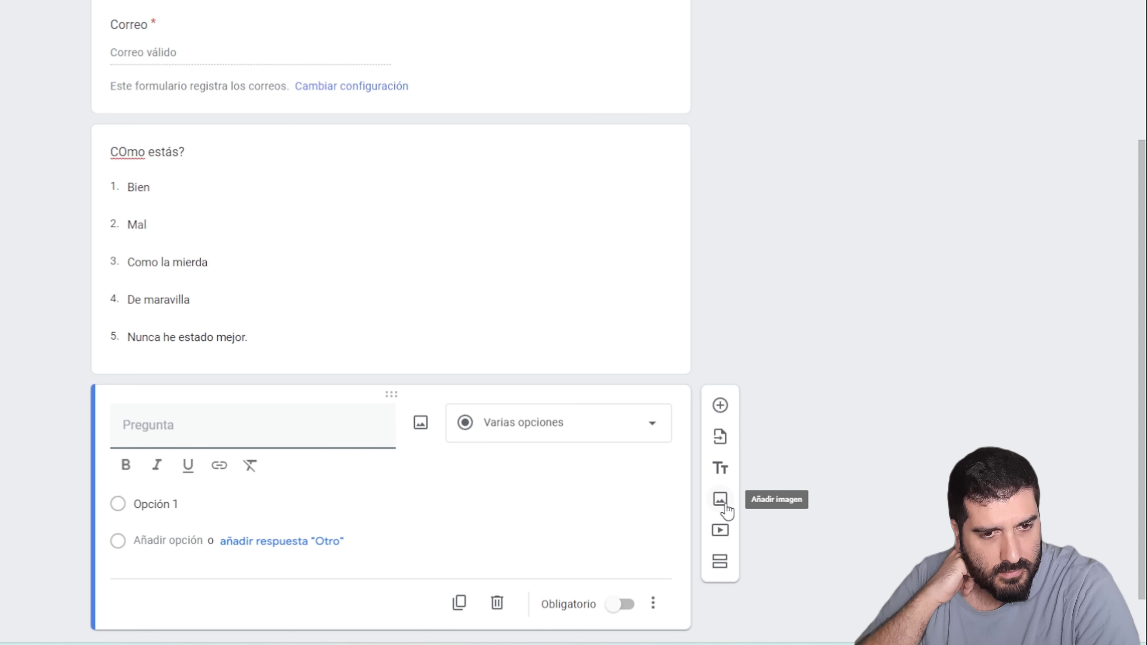
scroll(798, 471, "down", 1)
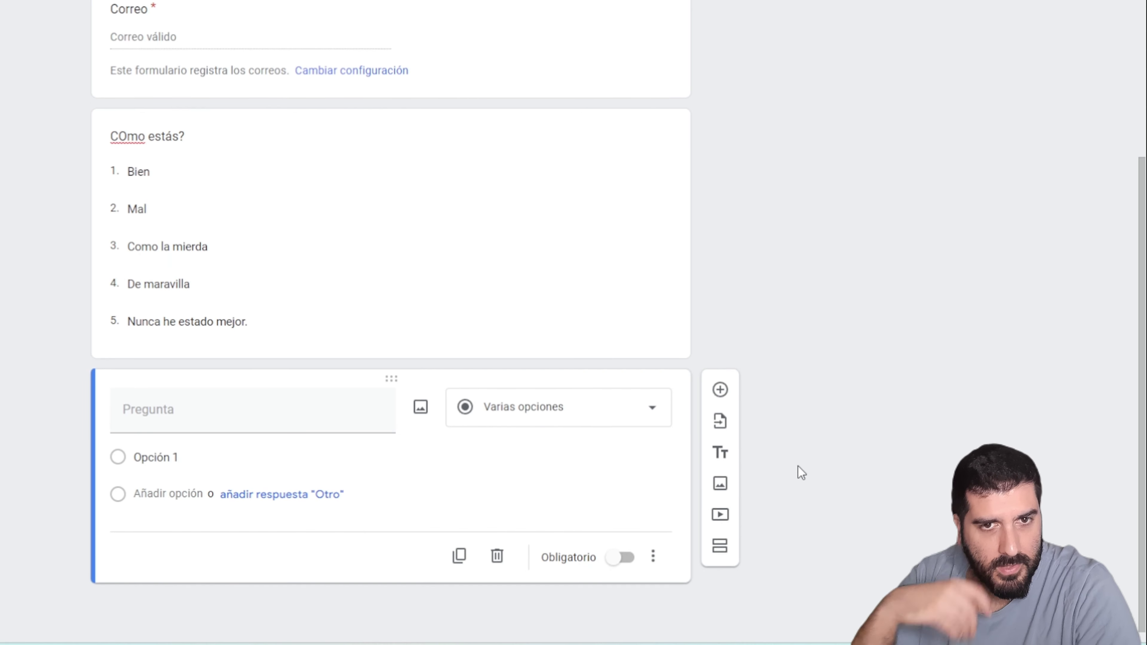
left_click(720, 514)
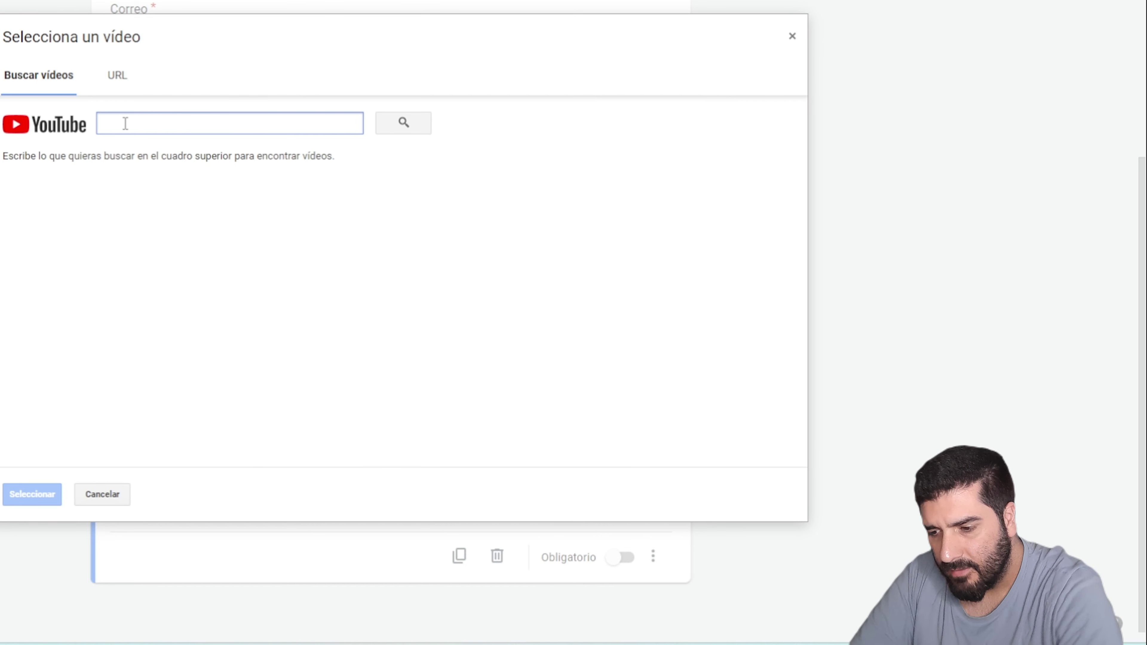
type("Toni Manualidades")
key("Return")
left_click(127, 344)
left_click(47, 495)
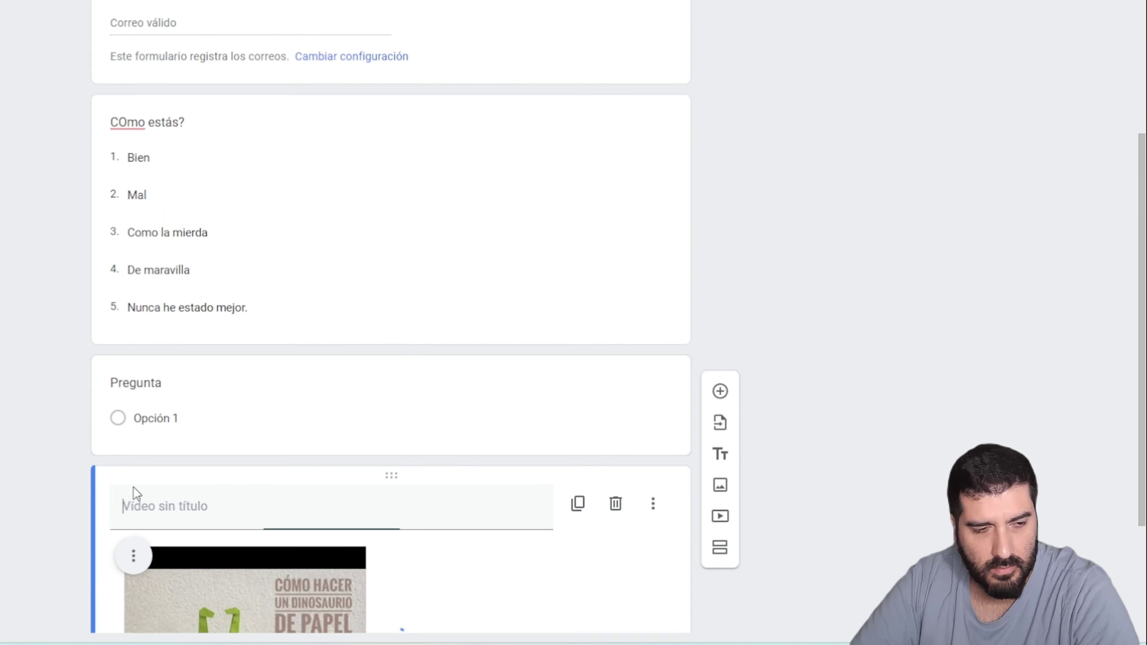
Step: Title the video block 'Dinosaurio de Origami'
type("asdasdfs")
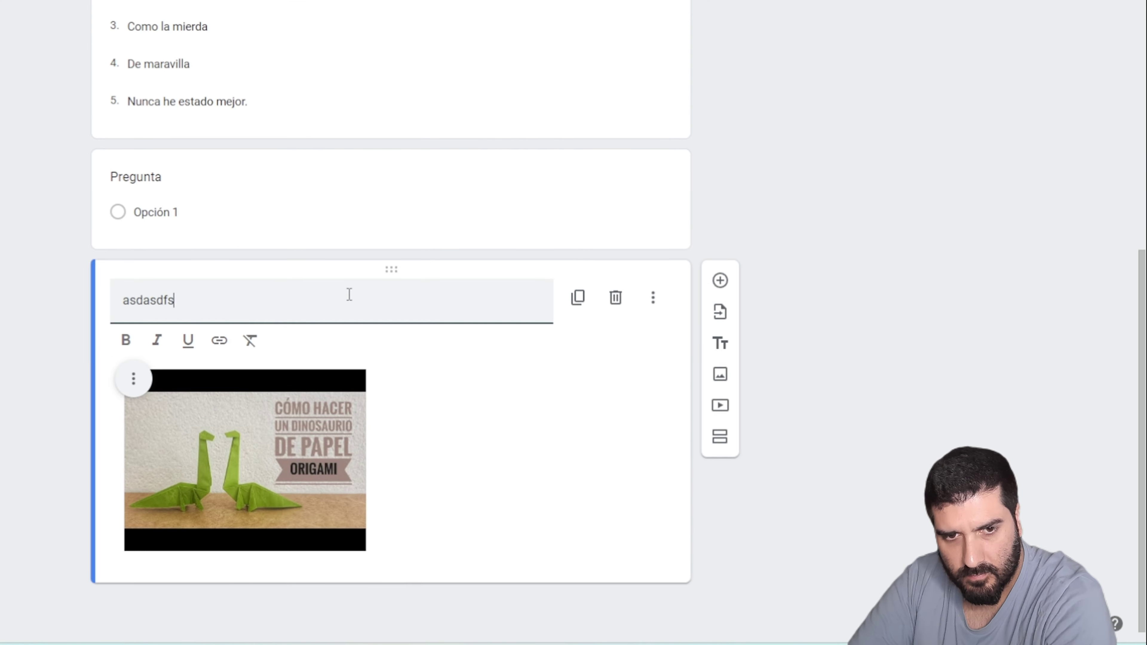
type("df")
key("ctrl+a")
type("Dinosa")
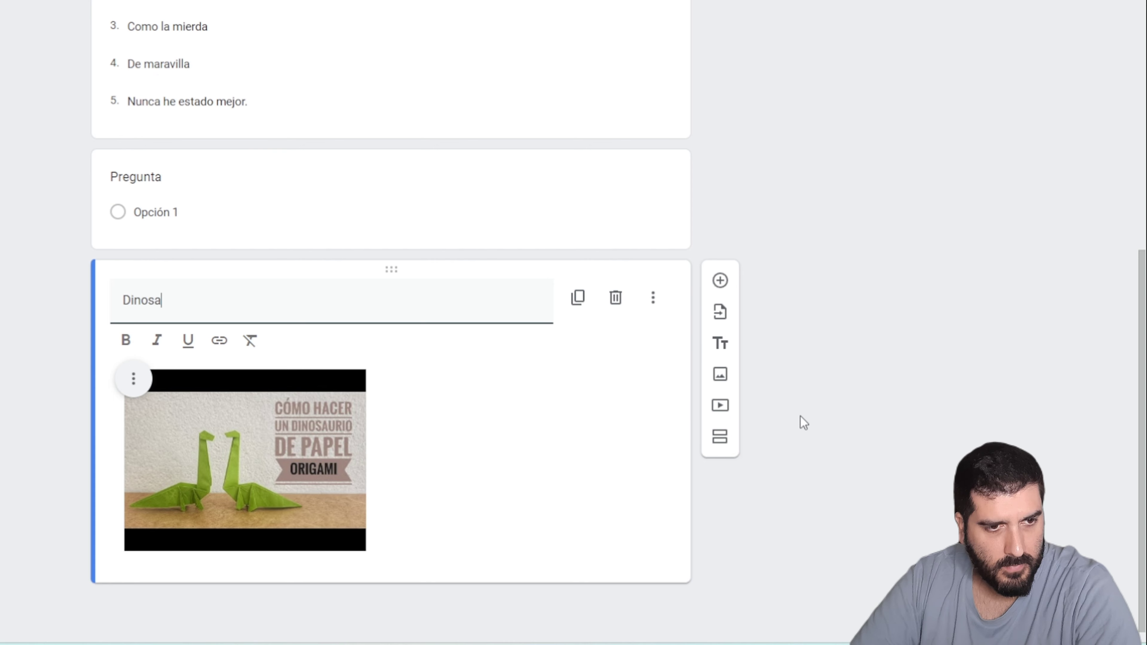
type("gami")
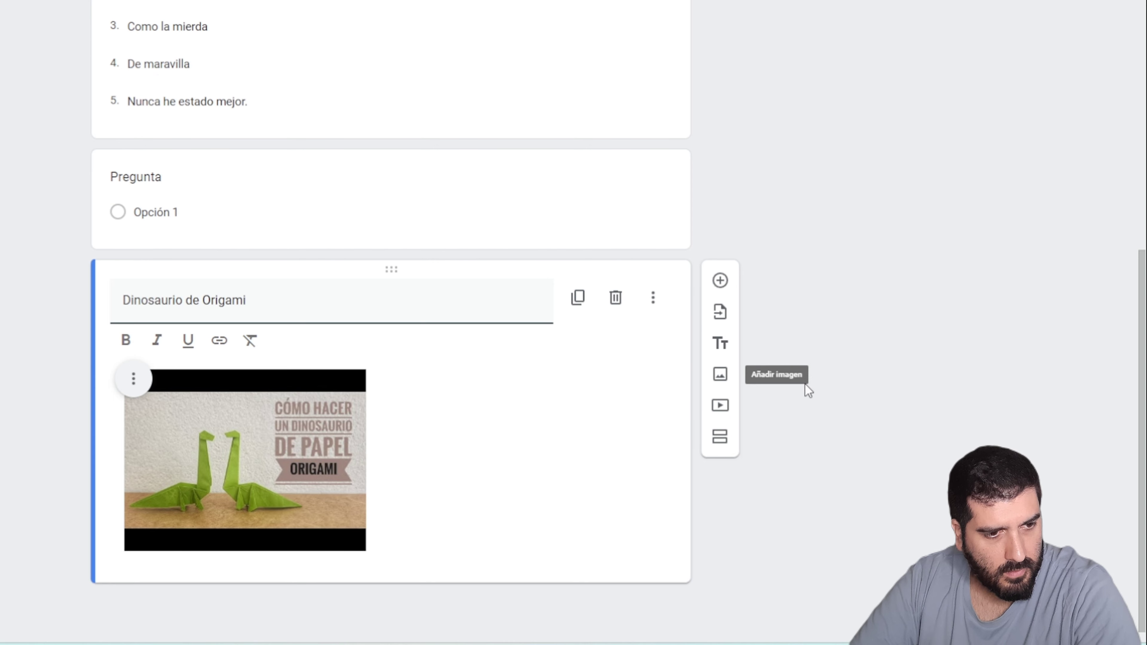
left_click(683, 371)
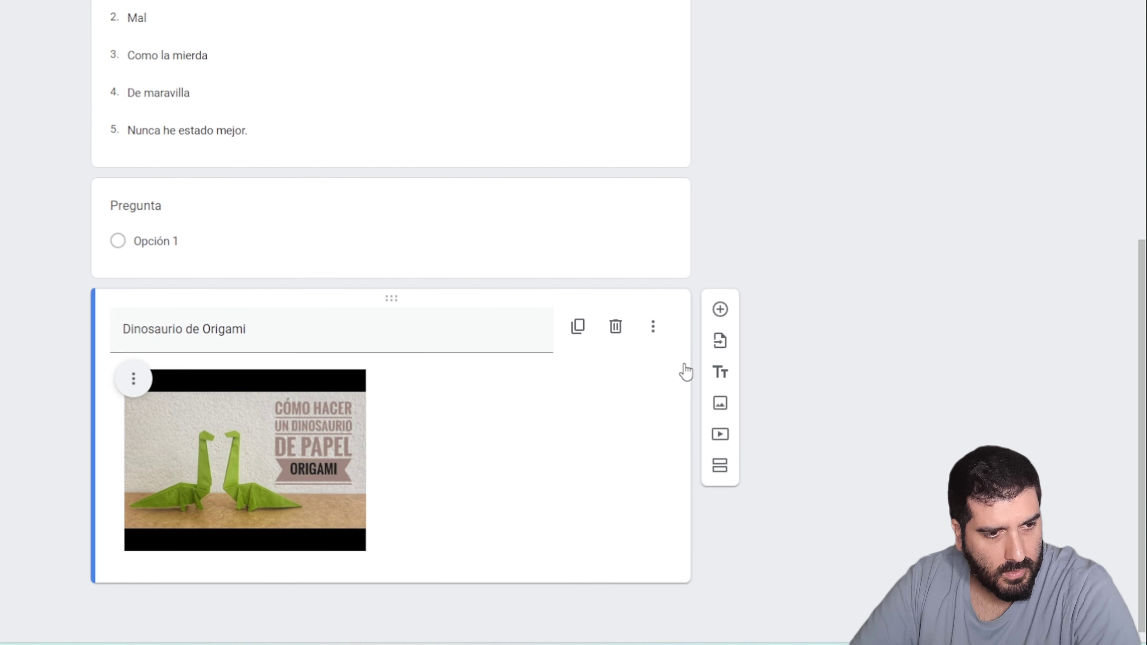
Step: Add a new second section after the origami video
left_click(719, 468)
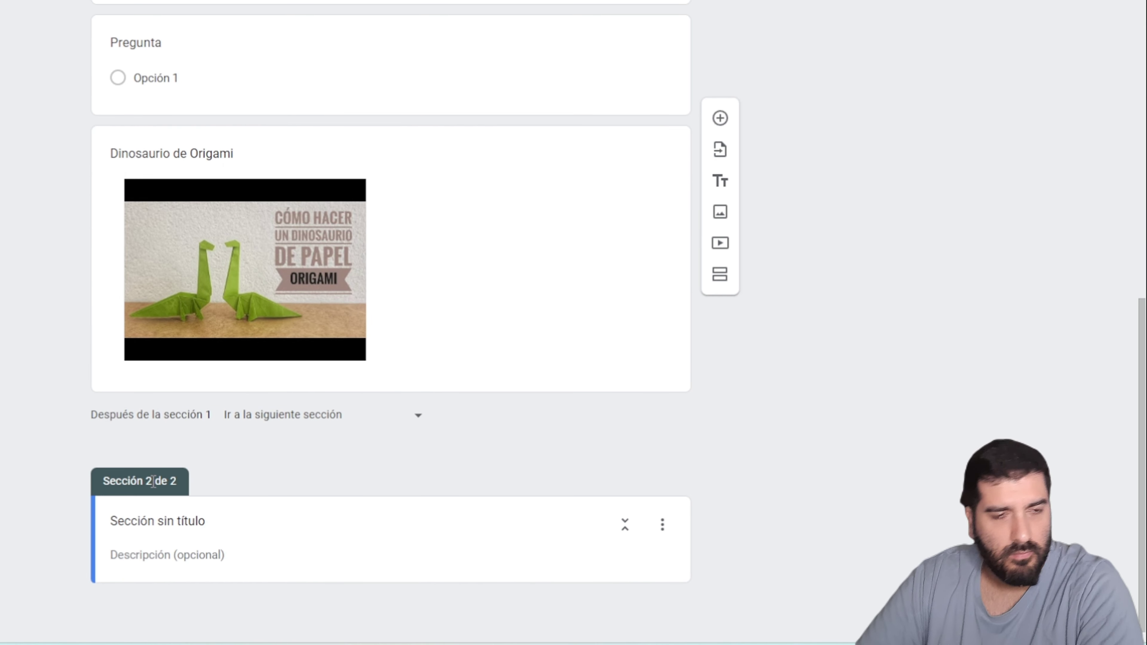
scroll(256, 507, "up", 8)
scroll(245, 520, "up", 5)
scroll(696, 409, "down", 10)
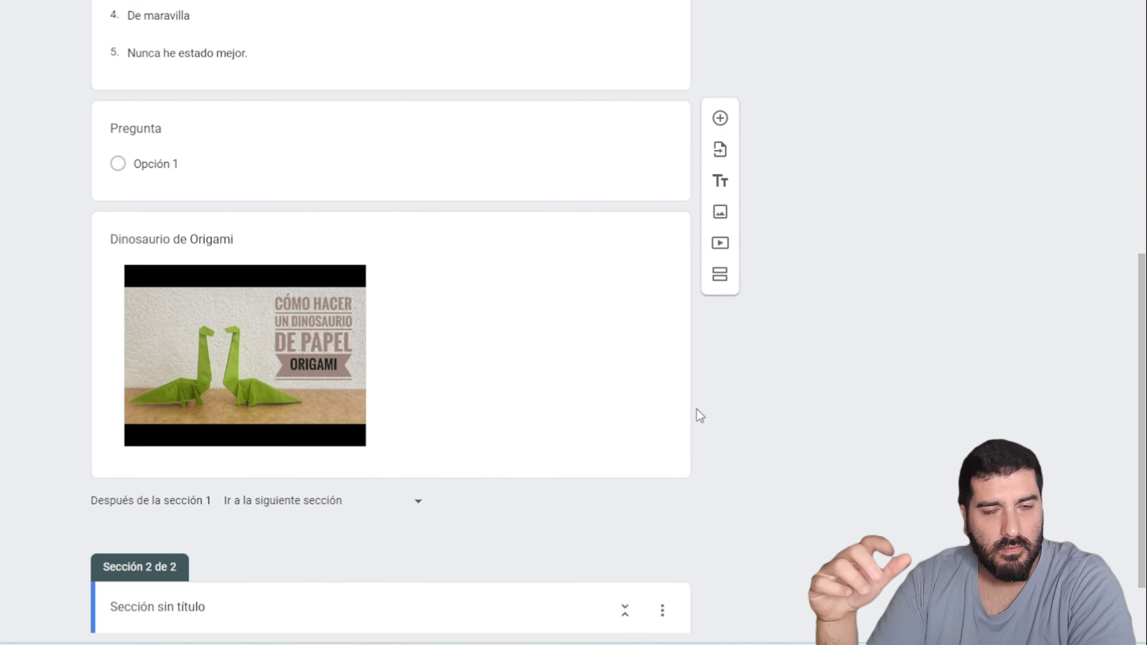
scroll(705, 416, "down", 2)
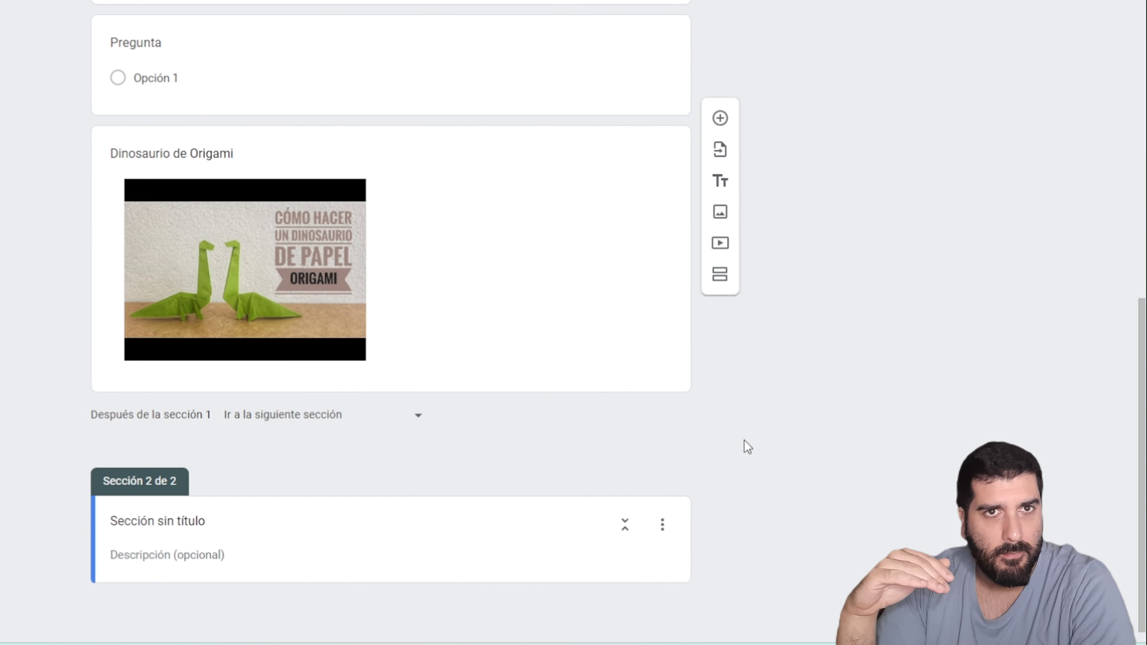
scroll(750, 488, "up", 9)
scroll(749, 497, "up", 5)
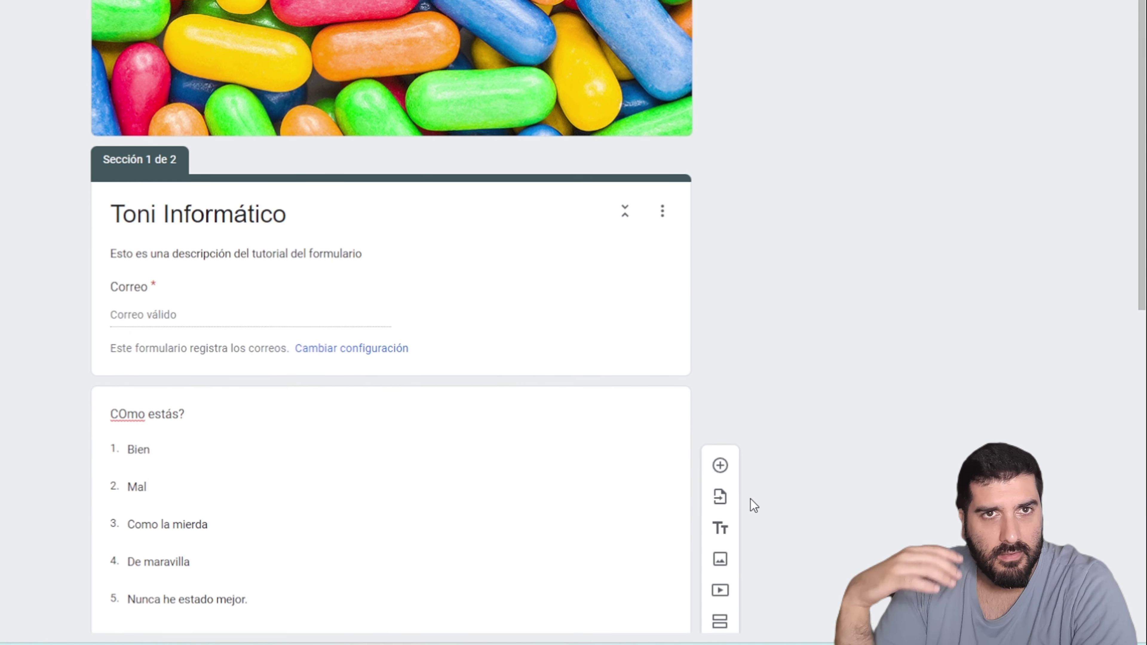
scroll(783, 345, "down", 13)
scroll(784, 328, "down", 1)
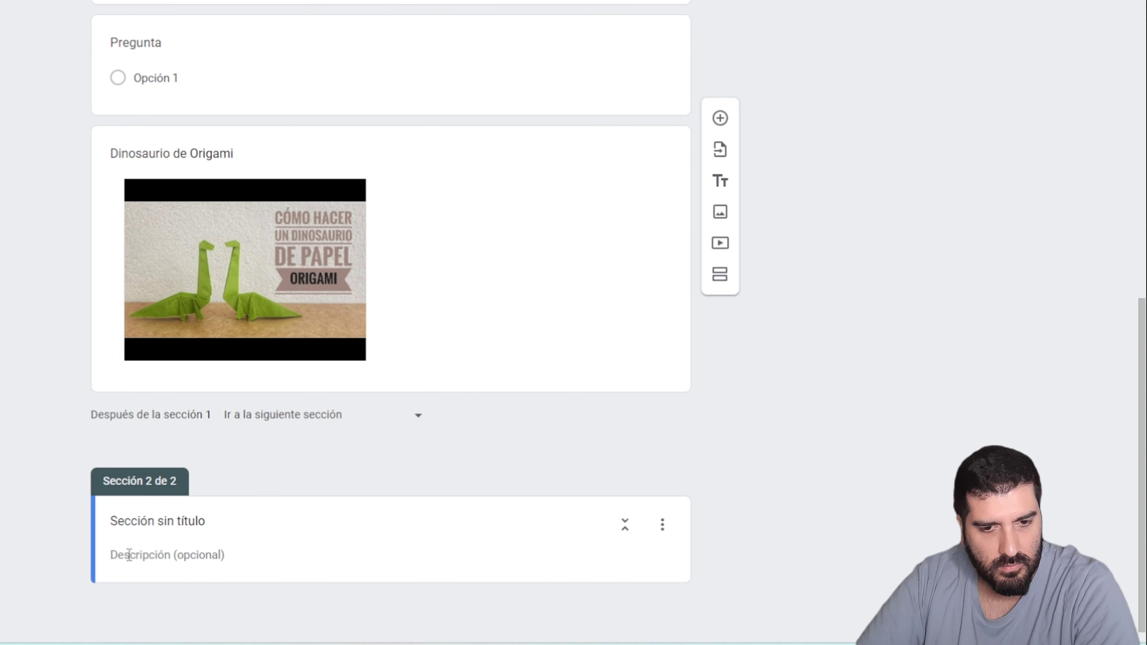
Step: Add three blank multiple-choice questions to the second section
left_click(152, 520)
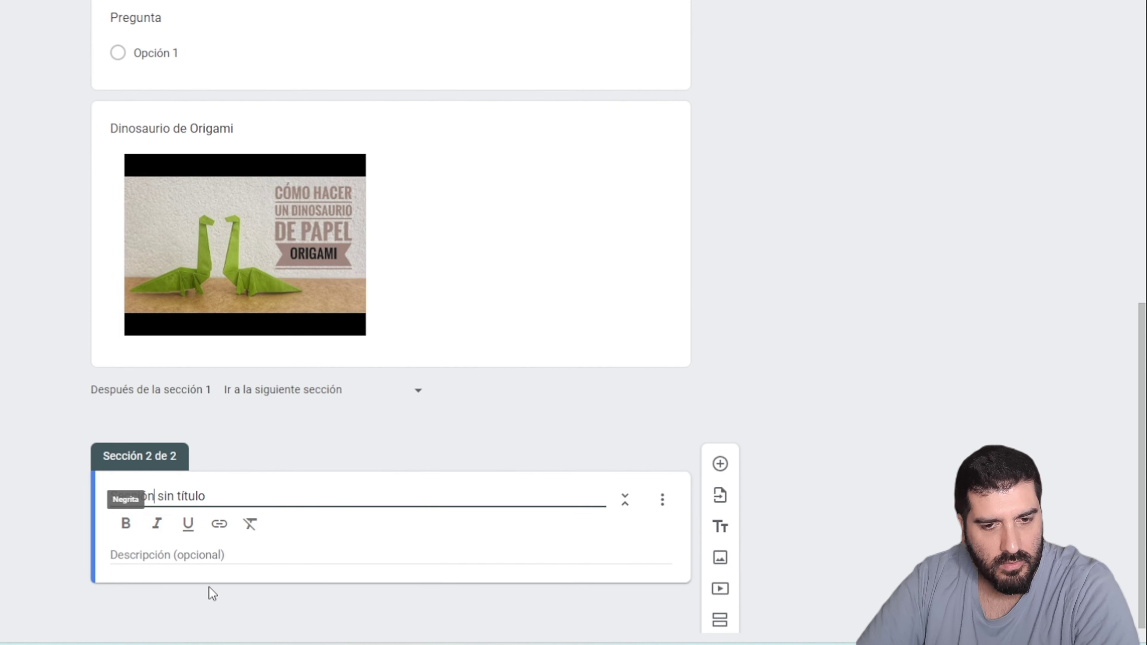
left_click(719, 463)
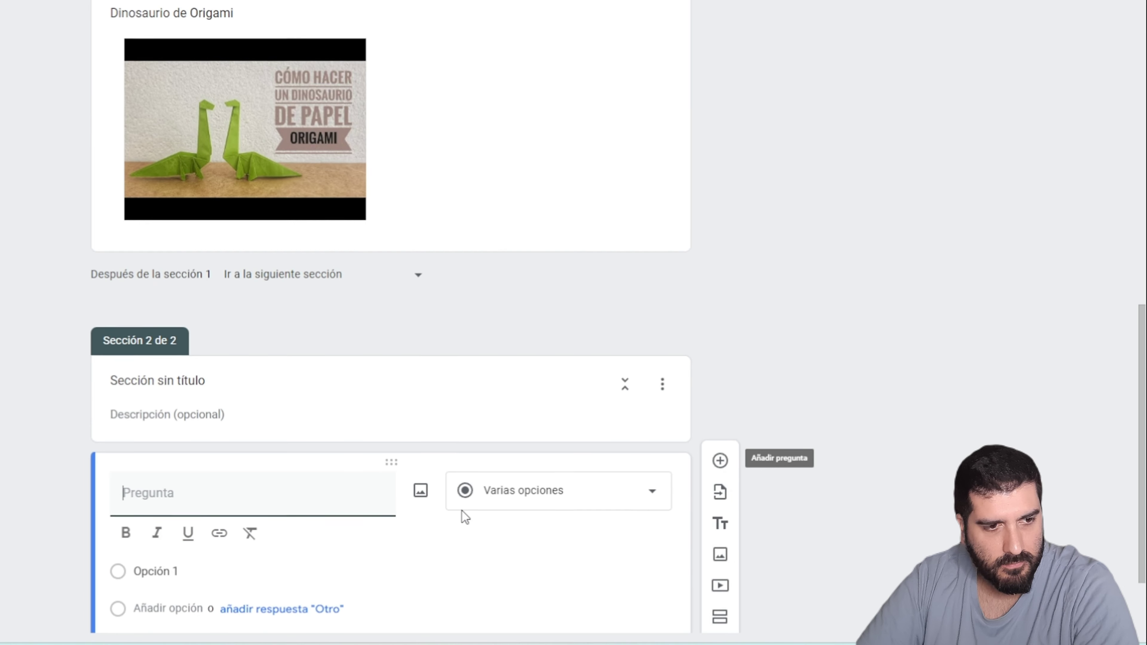
left_click(720, 390)
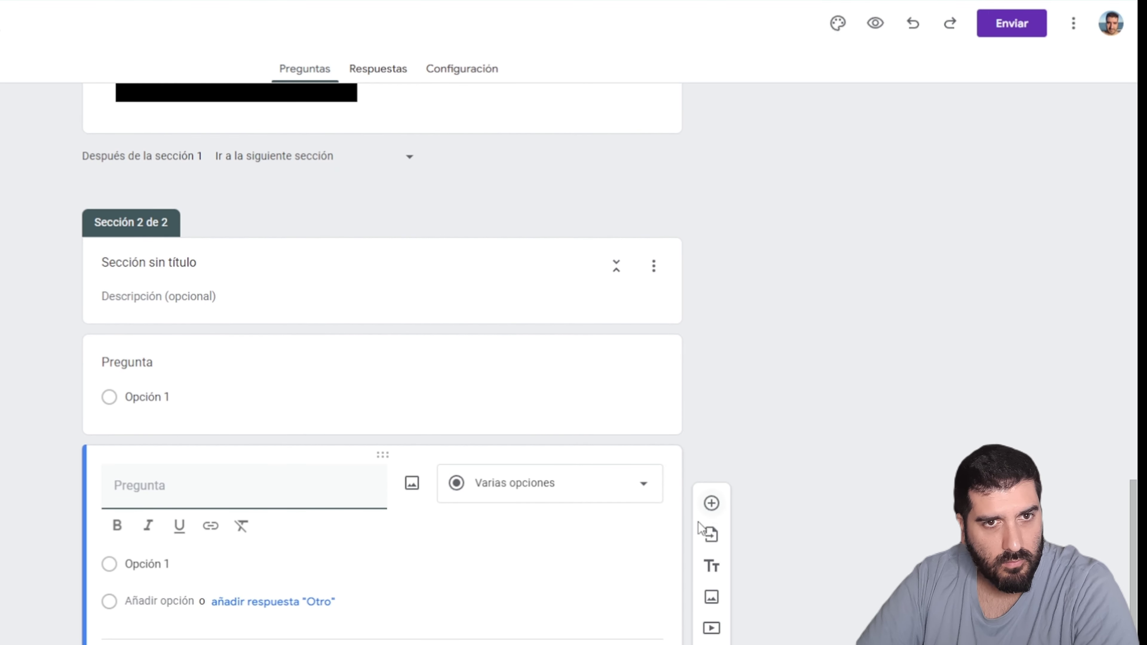
left_click(712, 501)
scroll(433, 210, "up", 10)
scroll(433, 210, "up", 5)
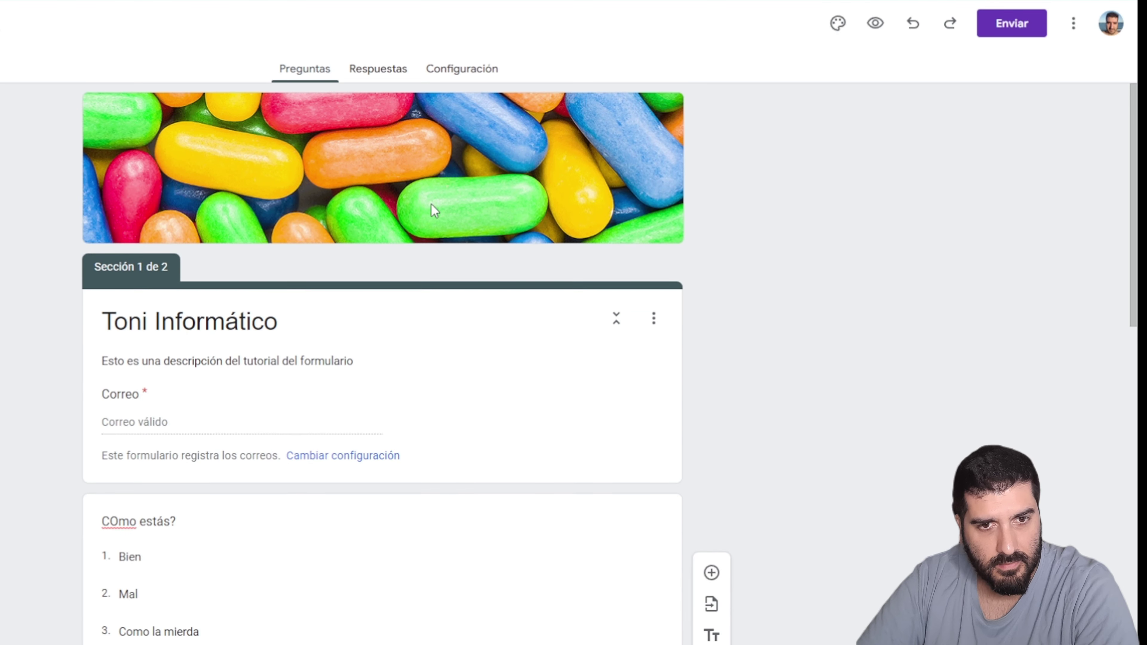
Step: In the sharing options, add an invitation recipient and keep collecting respondent-entered emails
left_click(1011, 27)
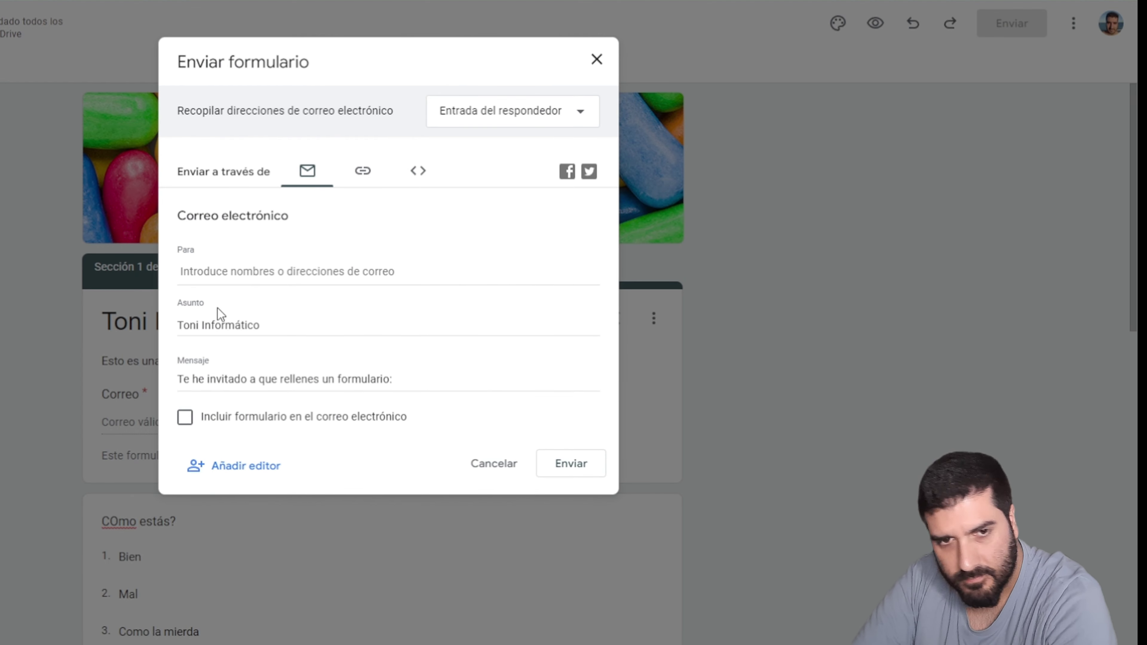
left_click(222, 270)
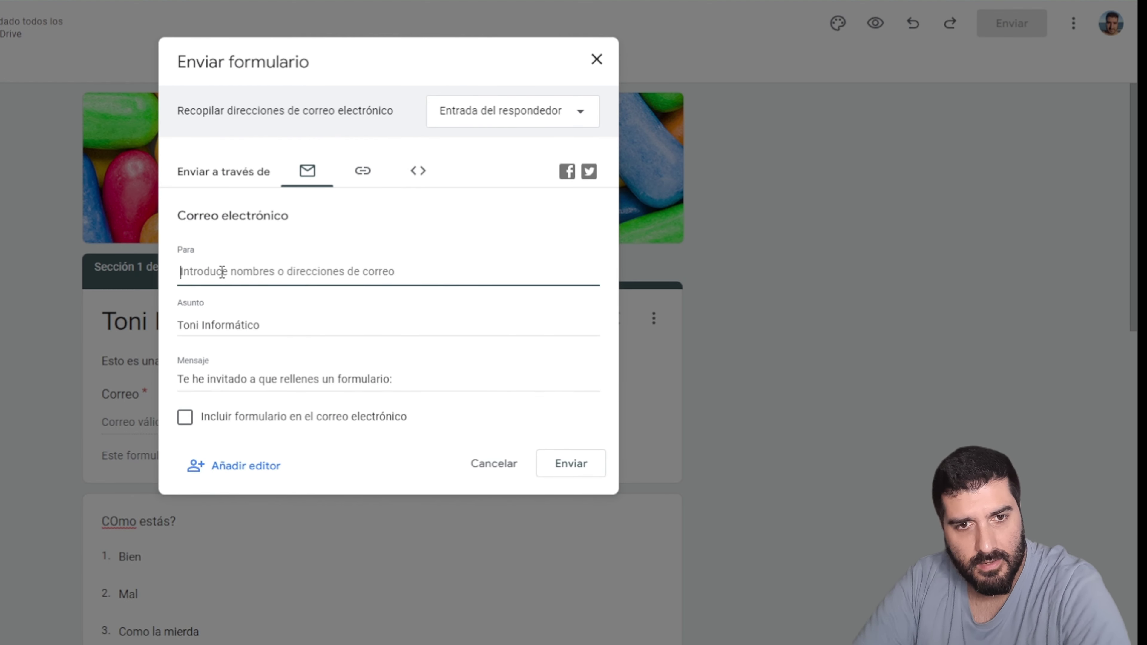
type("toni")
key("Return")
left_click(570, 113)
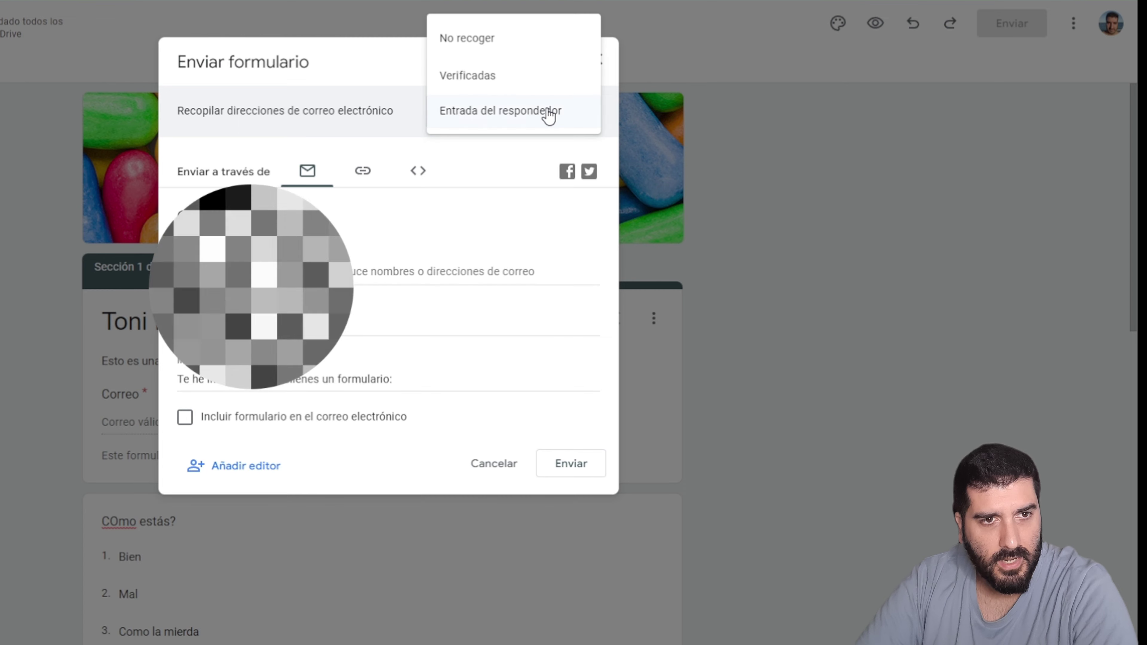
left_click(379, 111)
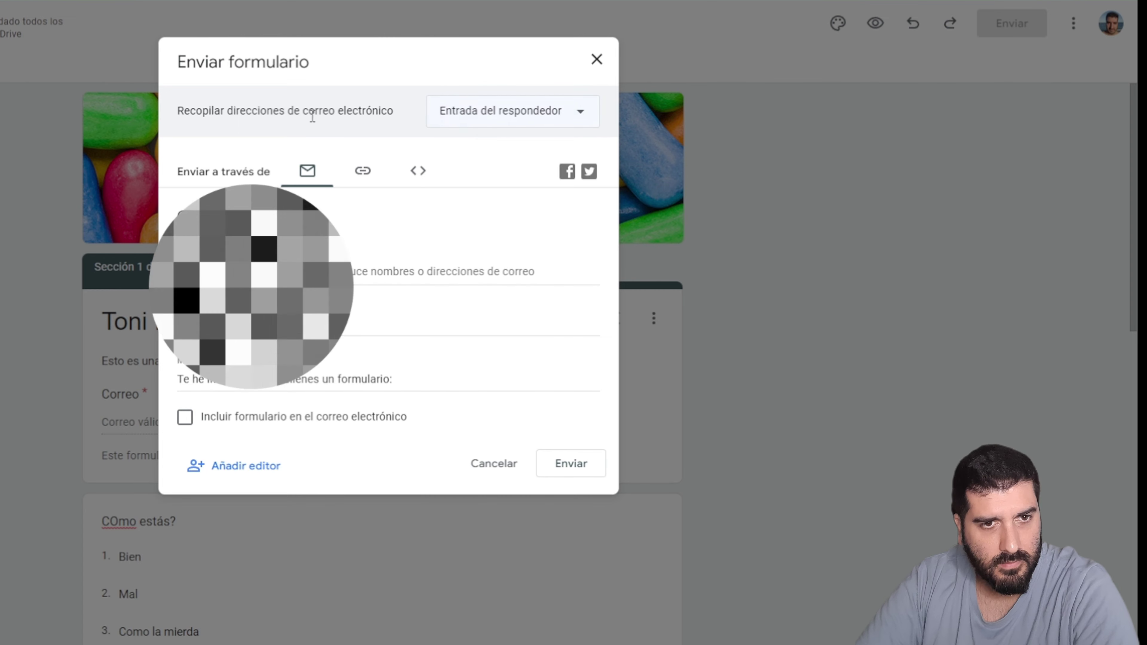
left_click(504, 113)
left_click(404, 112)
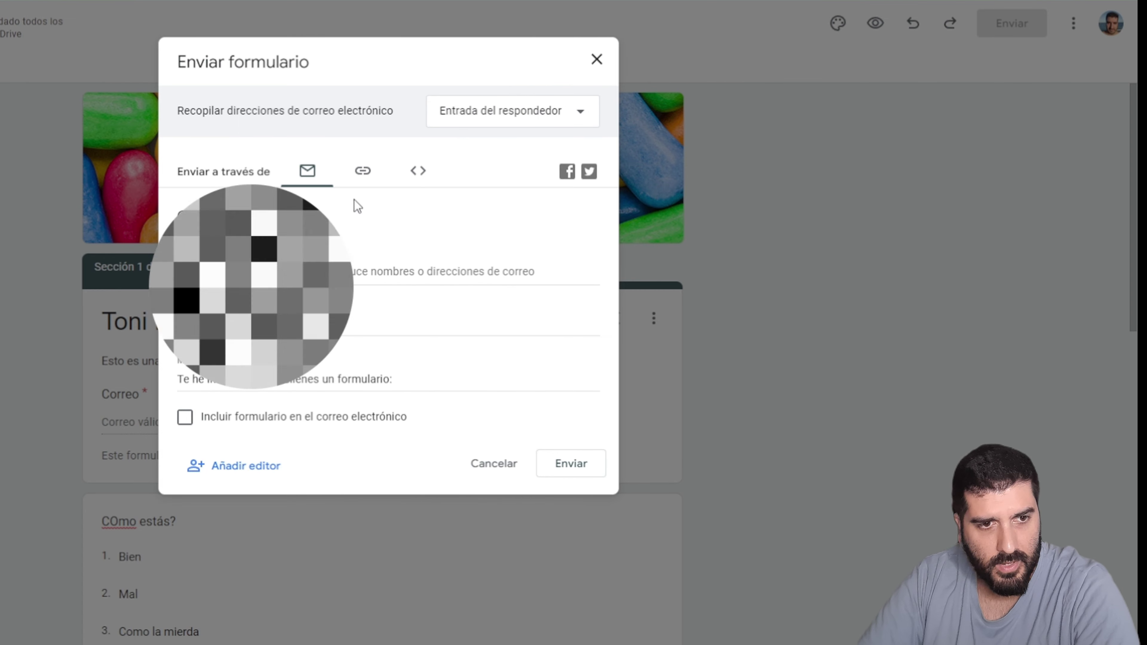
Step: Copy a shortened share link for the form
left_click(361, 174)
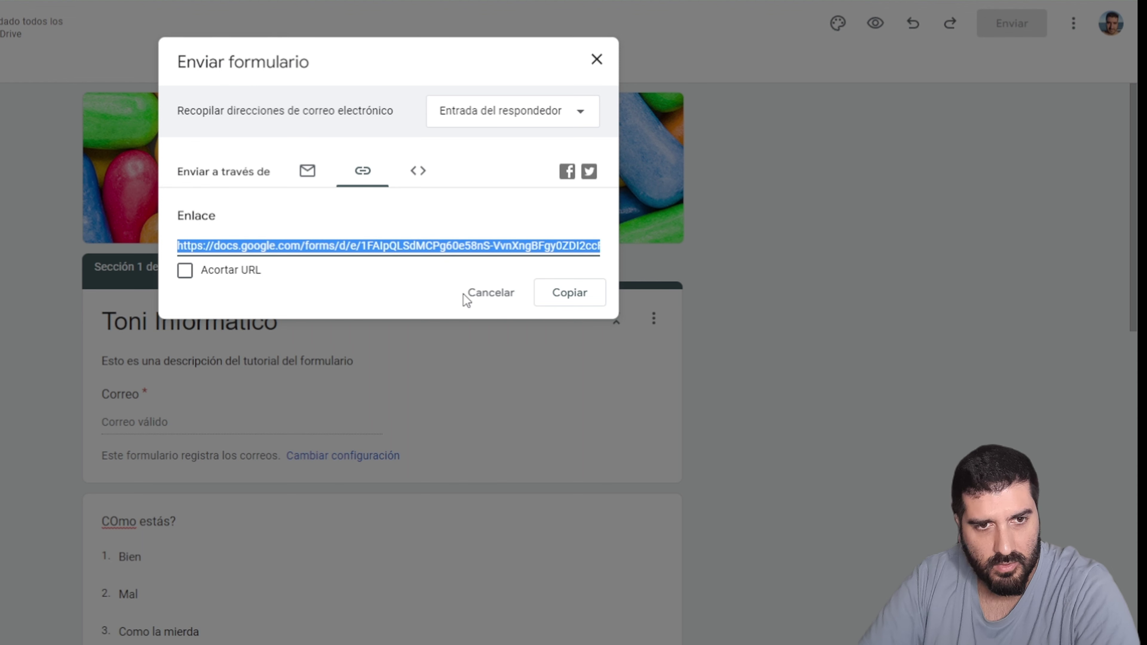
left_click(228, 270)
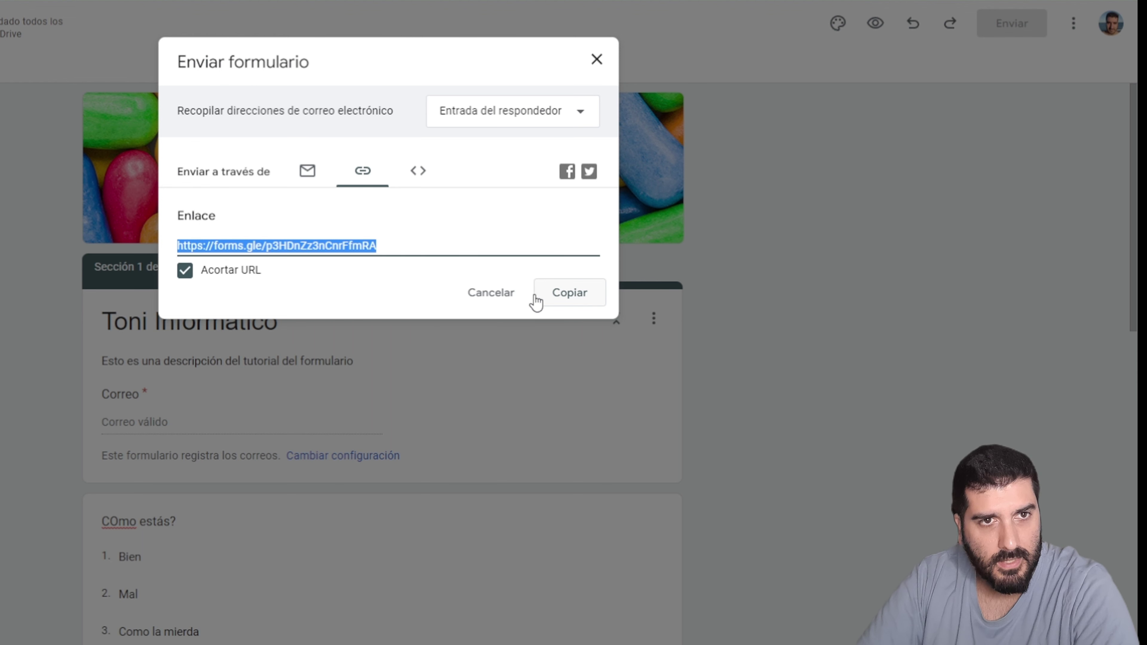
left_click(498, 296)
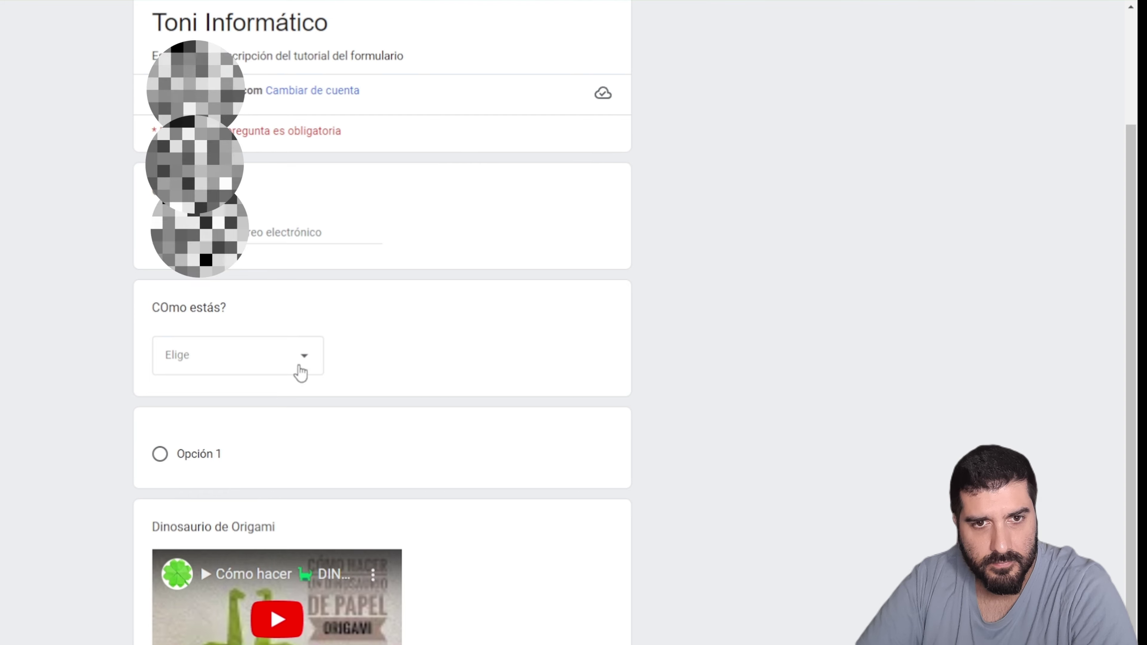
Step: On the live form, answer Bien and Opción 1, enter a test email address, and play the video
left_click(299, 361)
left_click(197, 406)
left_click(205, 453)
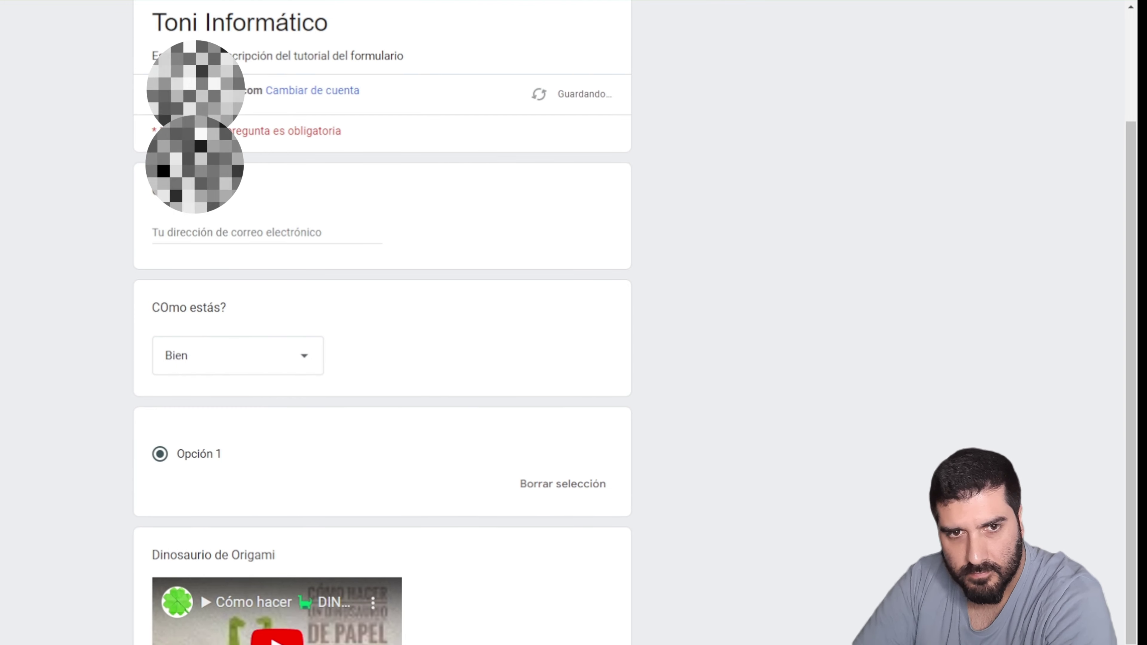
left_click(205, 233)
type("adsasd")
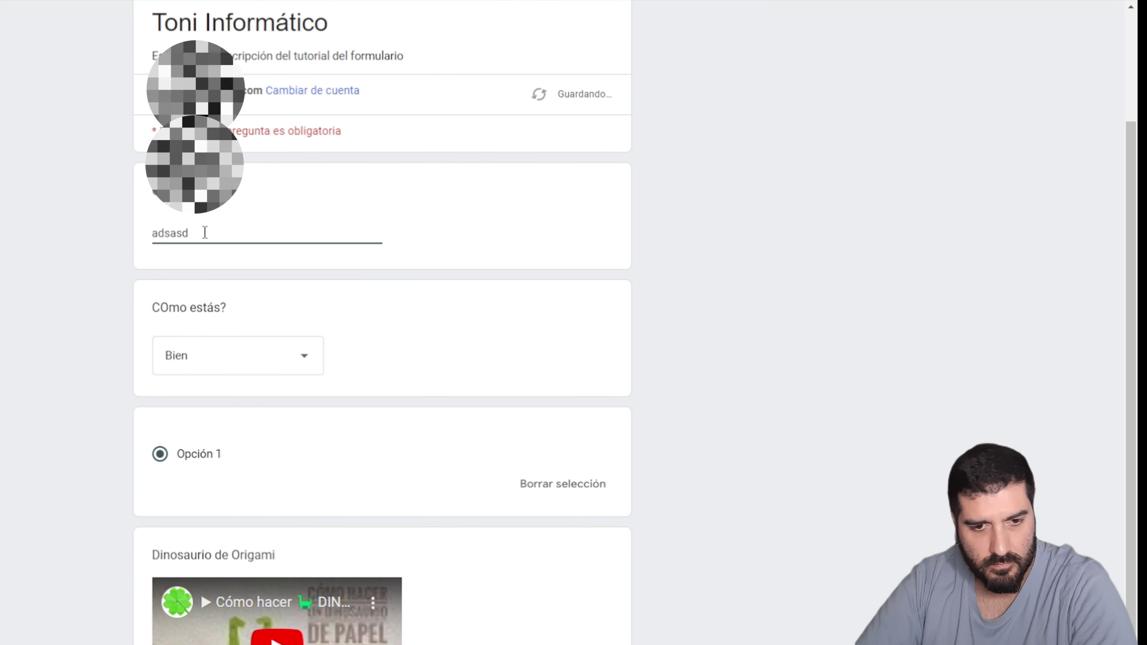
type("@gmail.com")
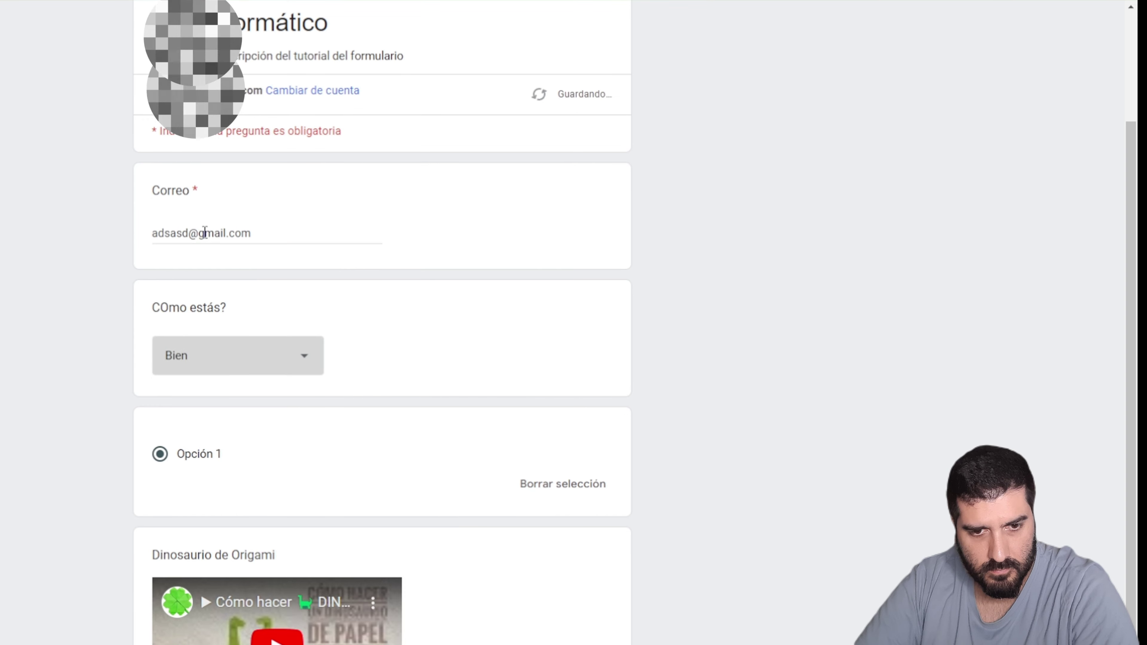
scroll(348, 351, "down", 3)
left_click(275, 520)
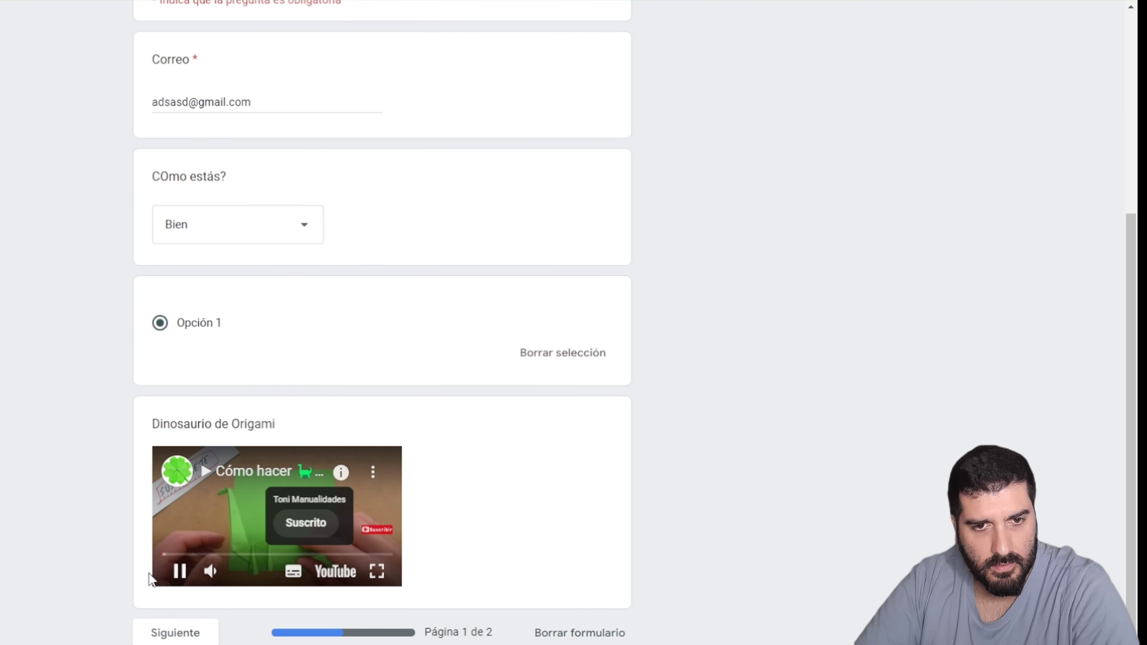
Step: On the second page, choose Opción 1 for all three questions
left_click(176, 633)
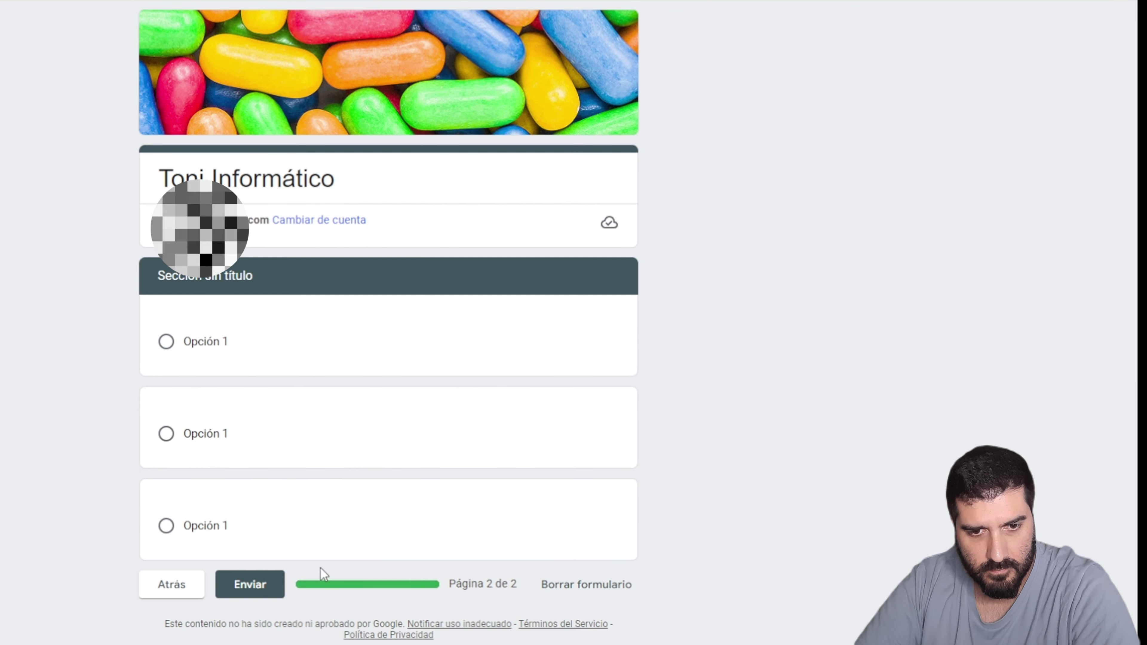
left_click(166, 342)
left_click(166, 461)
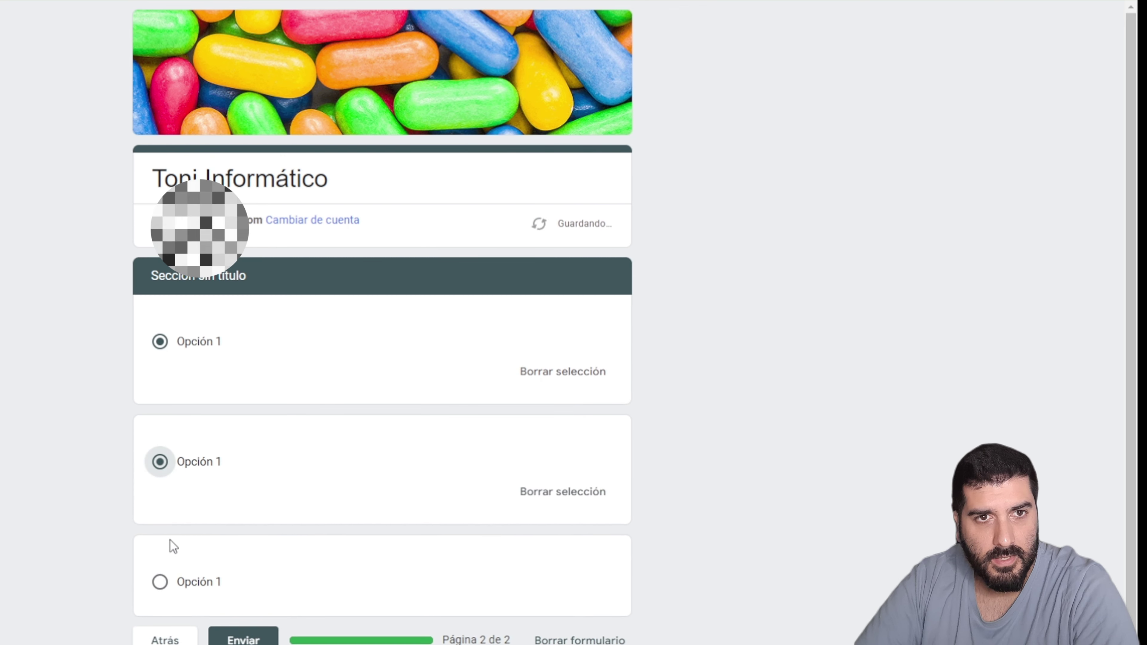
left_click(159, 581)
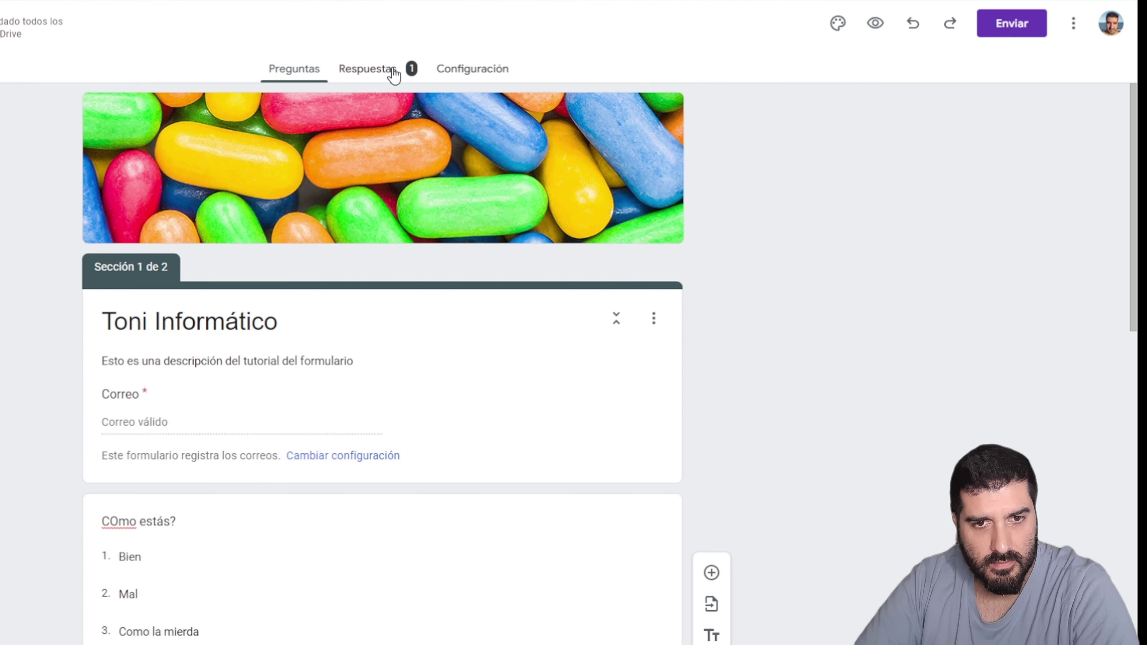
Step: Review the responses summary showing one response and open it in the linked spreadsheet
left_click(394, 75)
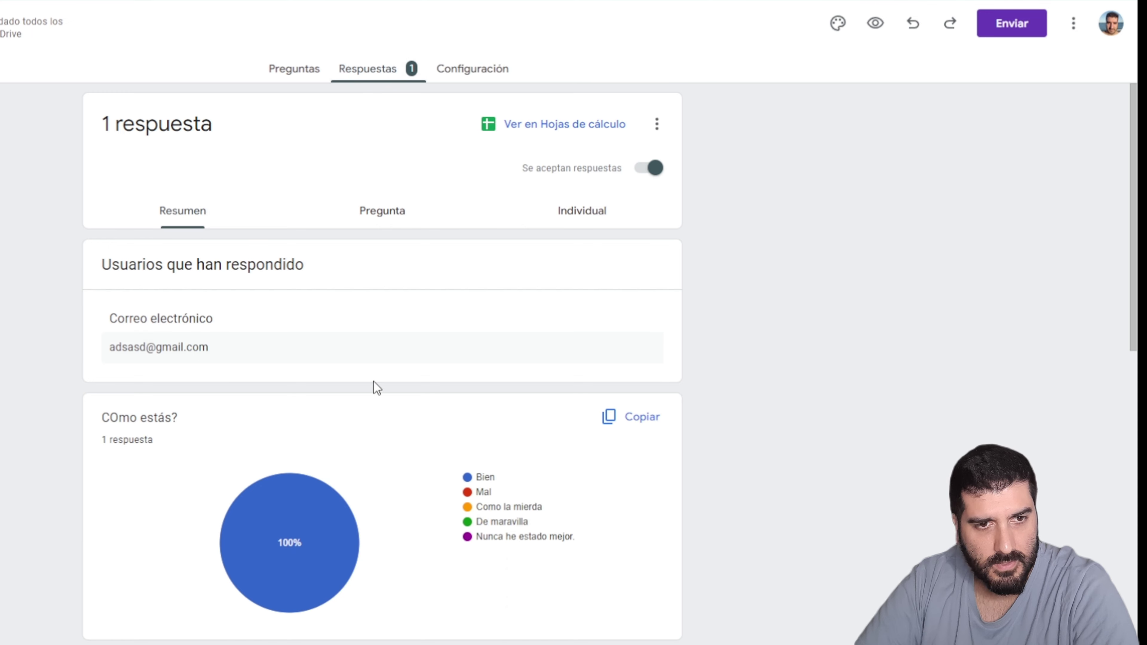
scroll(266, 280, "down", 6)
scroll(361, 380, "down", 3)
scroll(407, 438, "down", 4)
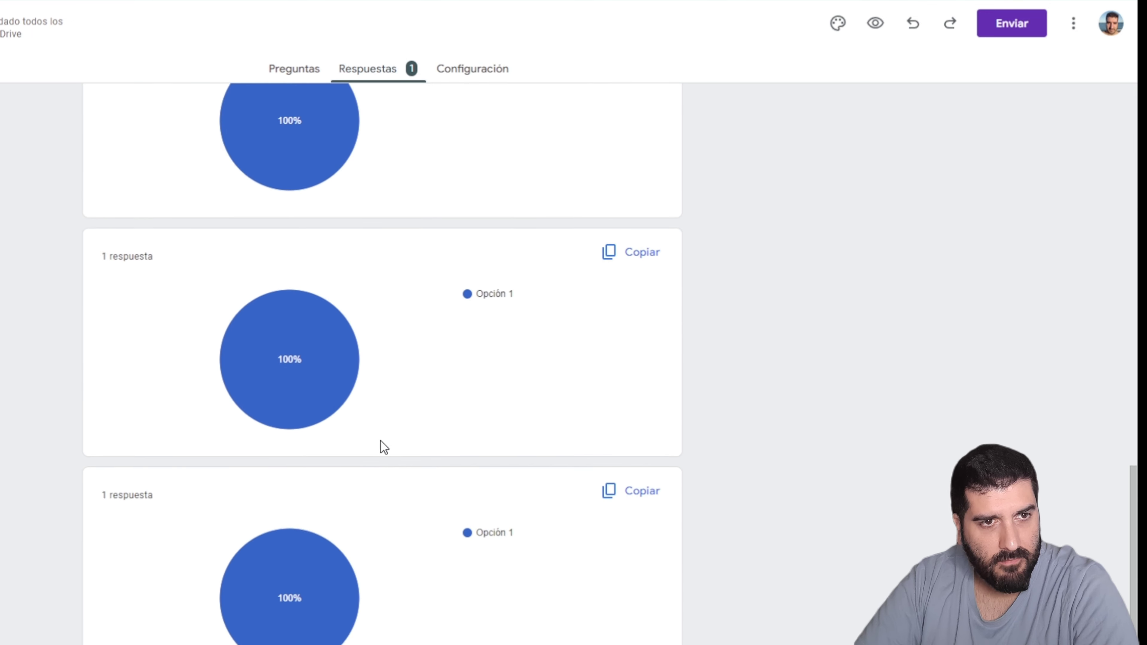
scroll(427, 568, "up", 10)
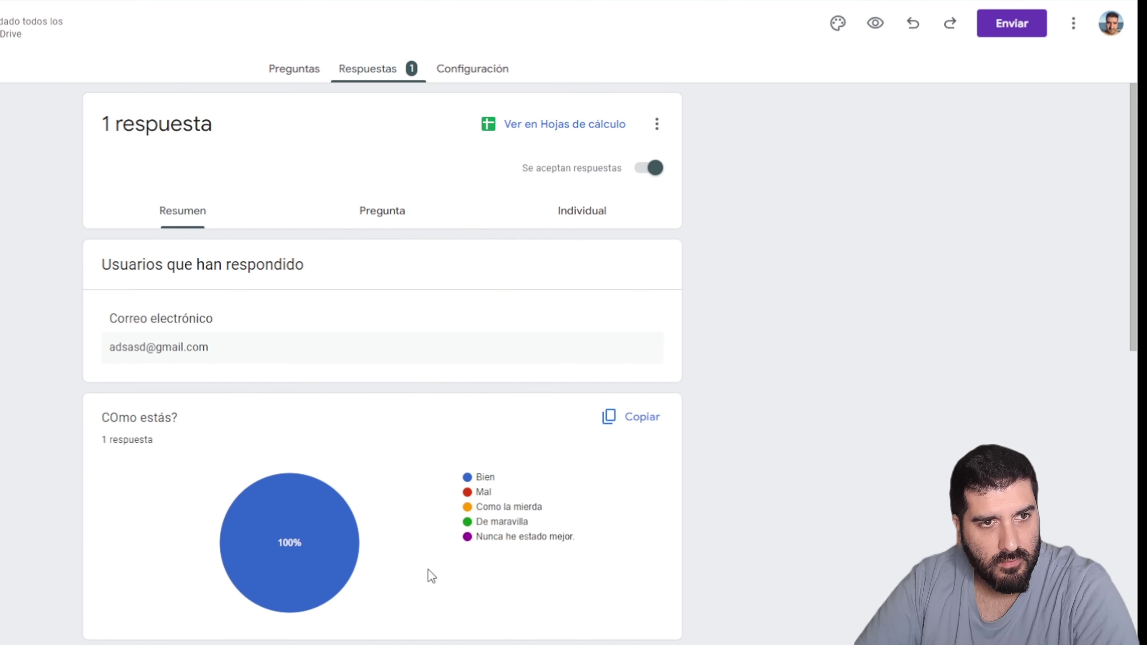
left_click(534, 132)
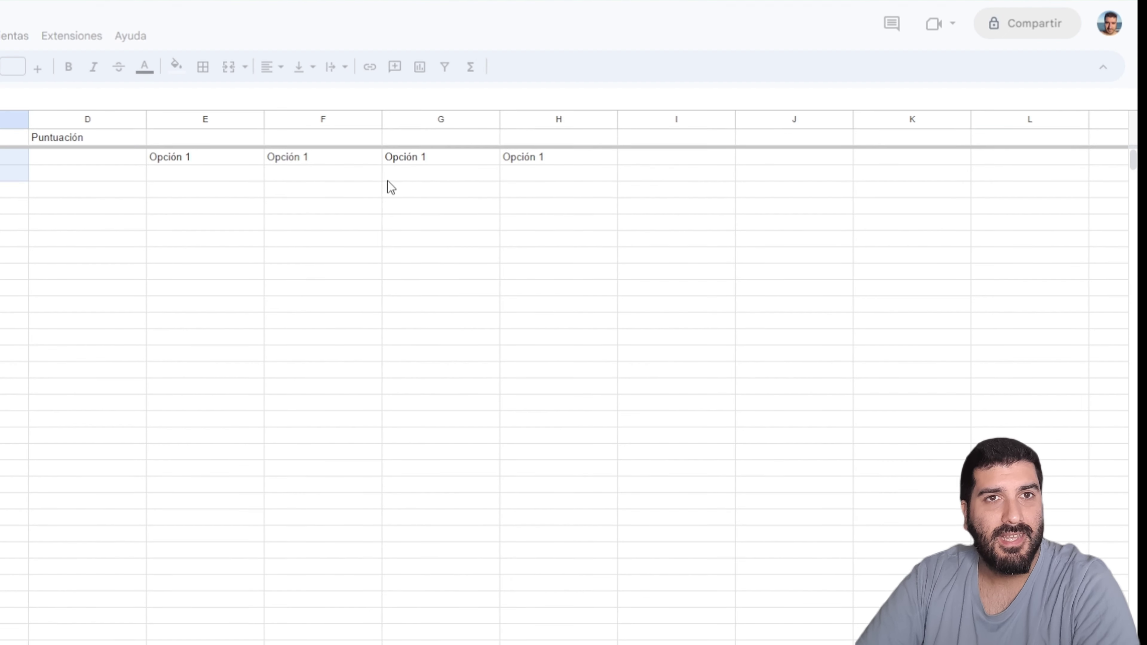
left_click(551, 184, "shift")
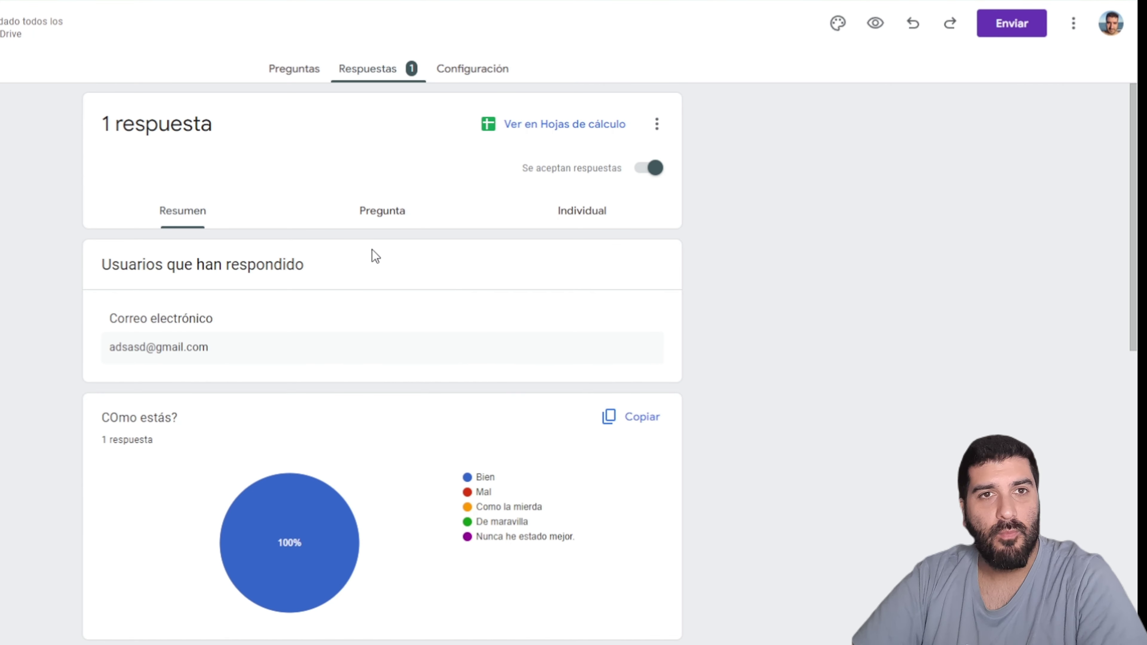